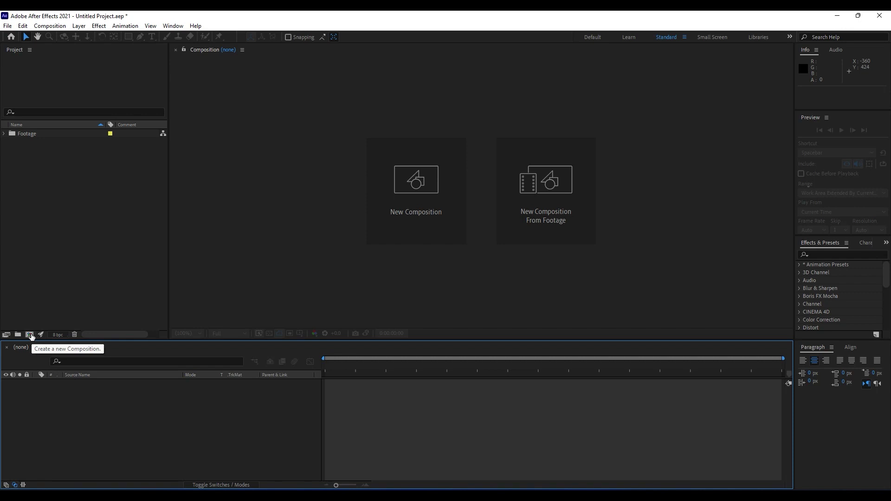
Make a new ten-second composition called 'Rainfall' at 1920×1080 and 30 fps.
{"action": "left_click", "coordinate": [30, 334]}
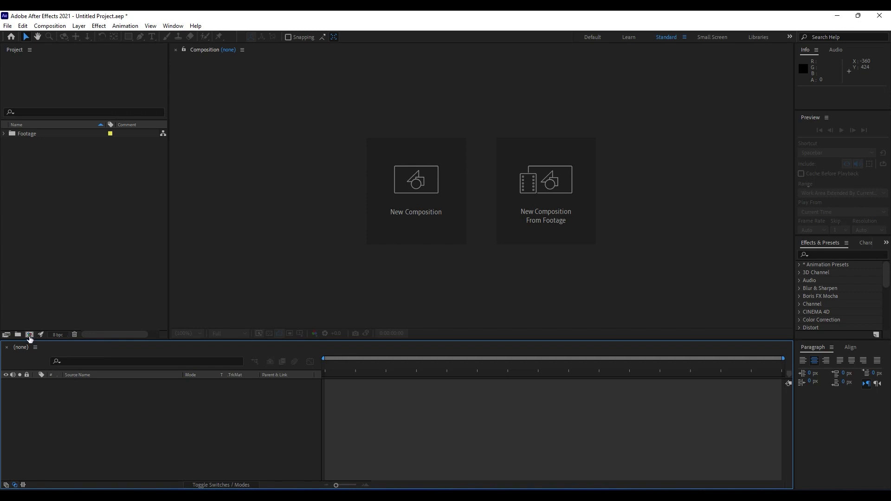
{"action": "left_click", "coordinate": [30, 336]}
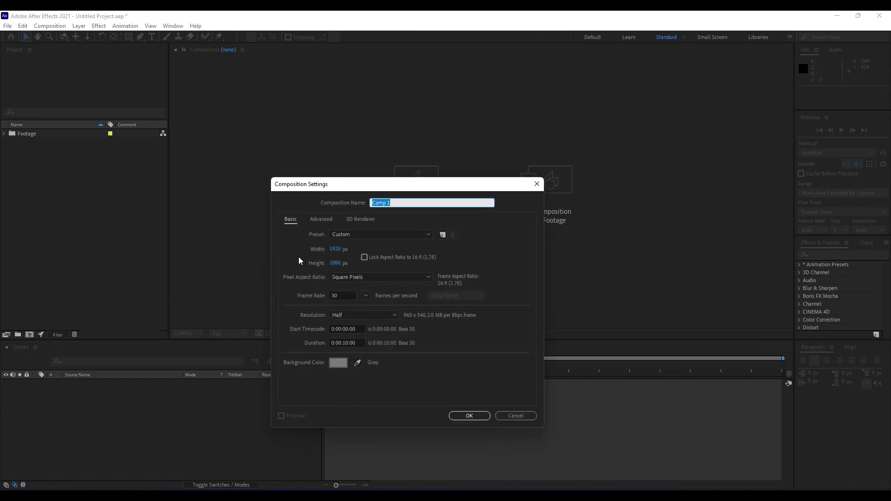
{"action": "type", "text": "Rainfall"}
{"action": "left_click", "coordinate": [468, 416]}
Expand the Footage folder and compare the clips Media 01 through Media 04.
{"action": "left_click", "coordinate": [16, 162]}
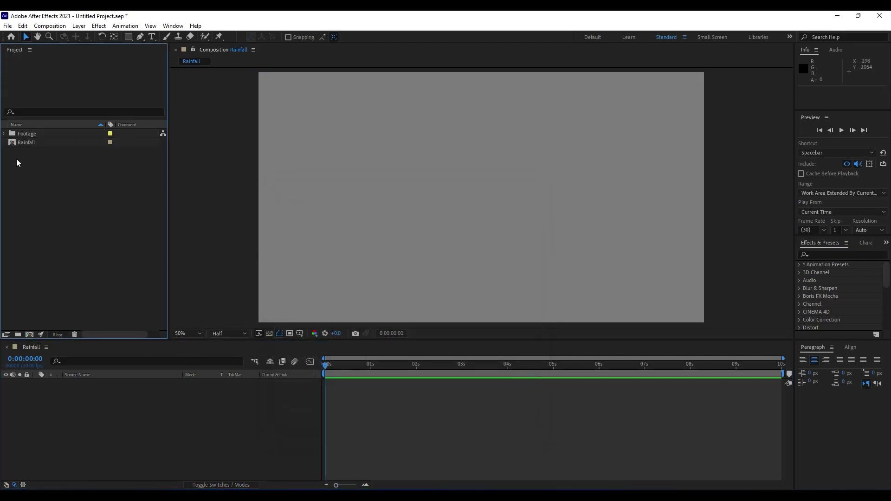
{"action": "left_click", "coordinate": [4, 134]}
{"action": "left_click", "coordinate": [40, 144]}
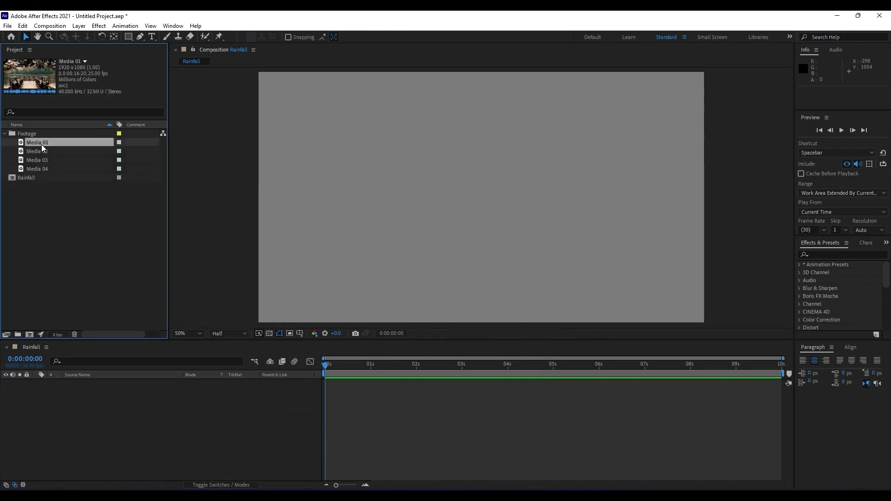
{"action": "left_click", "coordinate": [43, 151]}
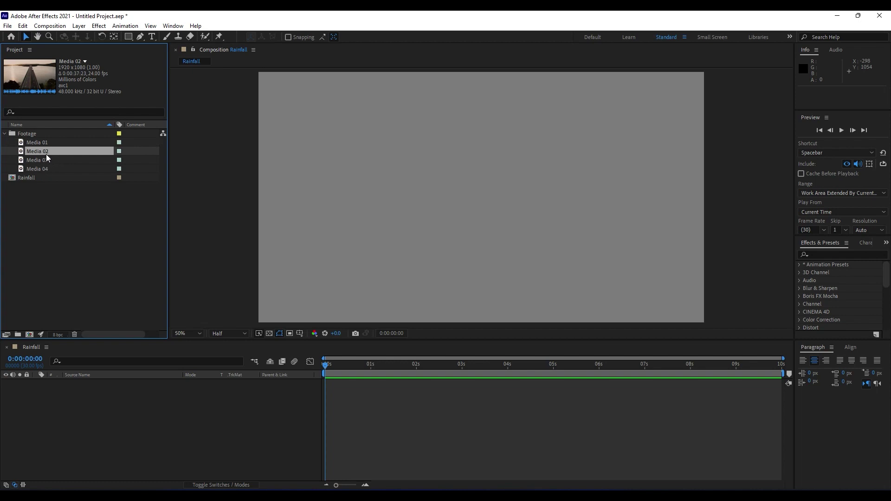
{"action": "left_click", "coordinate": [42, 159]}
{"action": "left_click", "coordinate": [43, 151]}
{"action": "left_click", "coordinate": [39, 159]}
{"action": "left_click", "coordinate": [44, 152]}
{"action": "left_click", "coordinate": [42, 167]}
Add the Media 03 foggy lake clip as a layer in the Rainfall timeline.
{"action": "left_click_drag", "start_coordinate": [33, 160], "coordinate": [101, 413]}
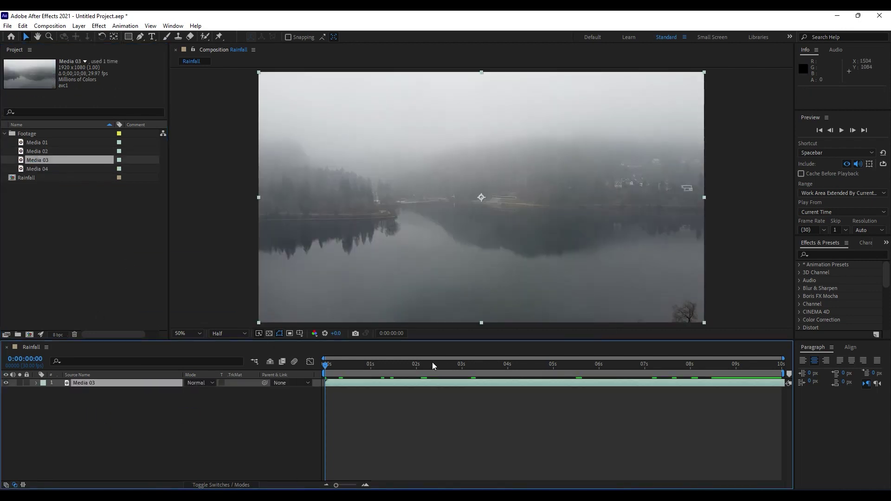
{"action": "left_click", "coordinate": [133, 396]}
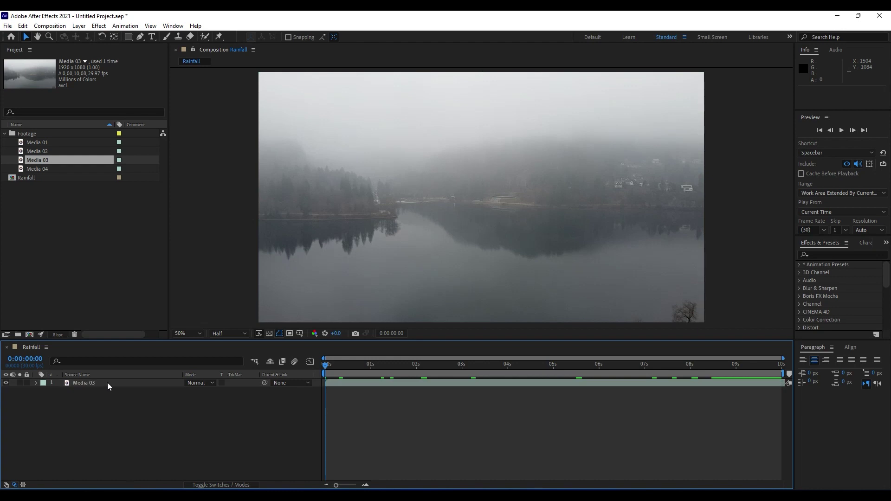
{"action": "left_click", "coordinate": [80, 382]}
{"action": "left_click", "coordinate": [109, 436]}
Add an adjustment layer above the footage and name it 'Rain'.
{"action": "right_click", "coordinate": [64, 430]}
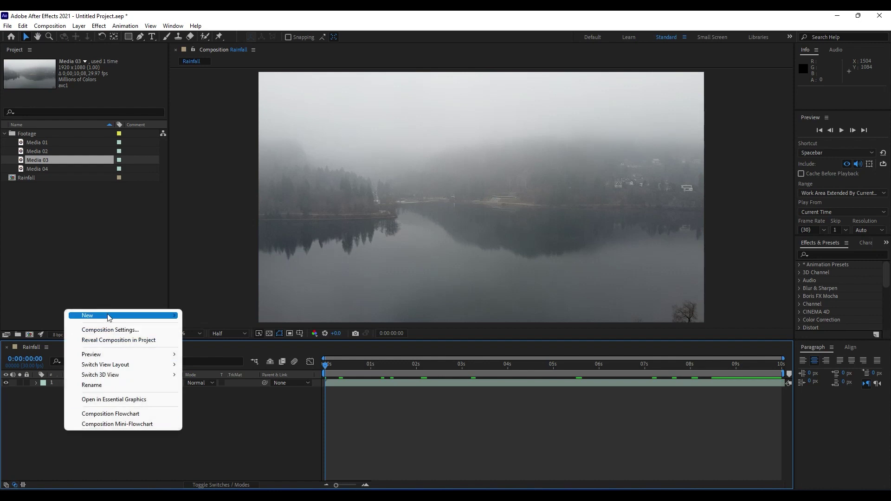
{"action": "mouse_move", "coordinate": [121, 316]}
{"action": "left_click", "coordinate": [244, 391]}
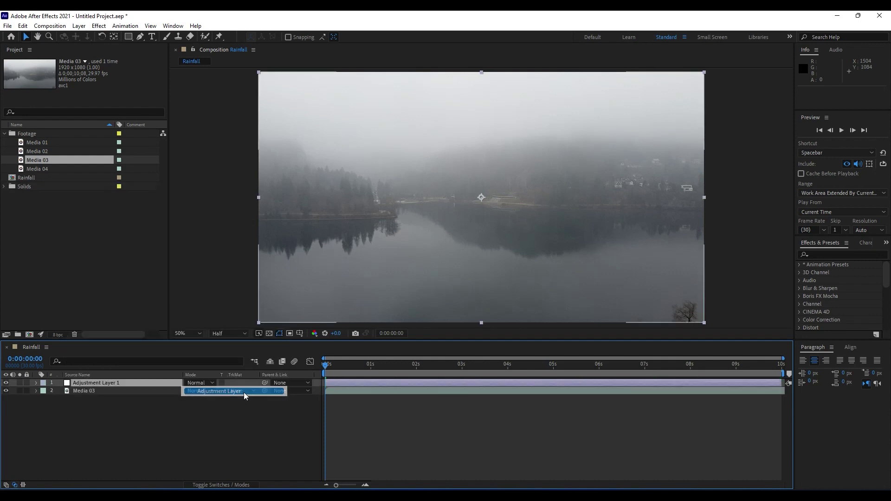
{"action": "key", "text": "Return"}
{"action": "type", "text": "rain"}
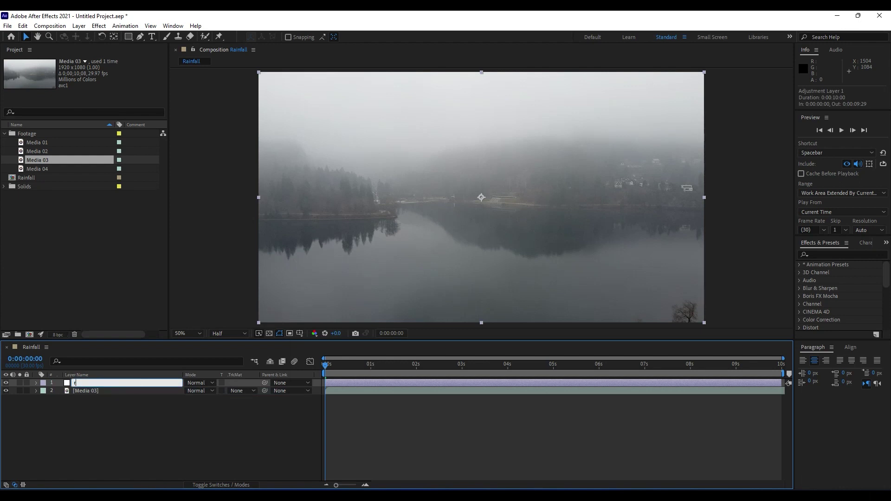
{"action": "key", "text": "BackSpace"}
{"action": "key", "text": "BackSpace"}
{"action": "key", "text": "BackSpace"}
{"action": "type", "text": "Rain"}
{"action": "left_click", "coordinate": [169, 439]}
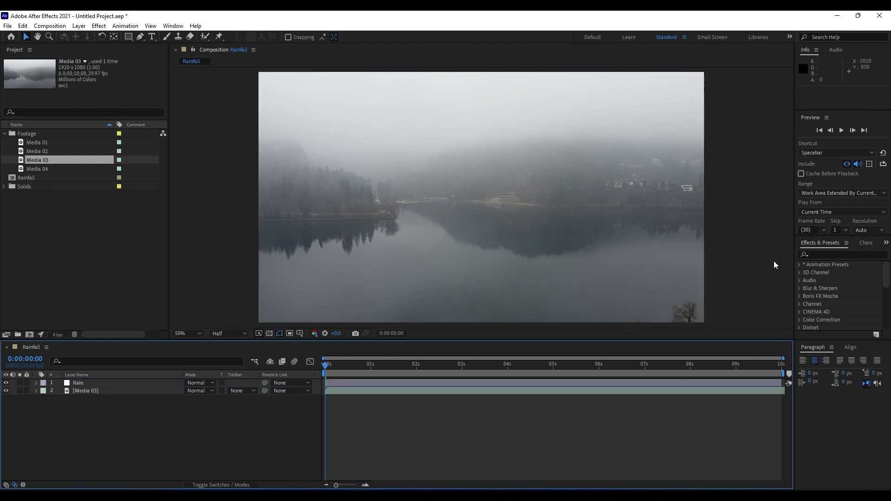
Search the effects for 'cc rain' and apply CC Rainfall to the Rain layer.
{"action": "left_click", "coordinate": [815, 255]}
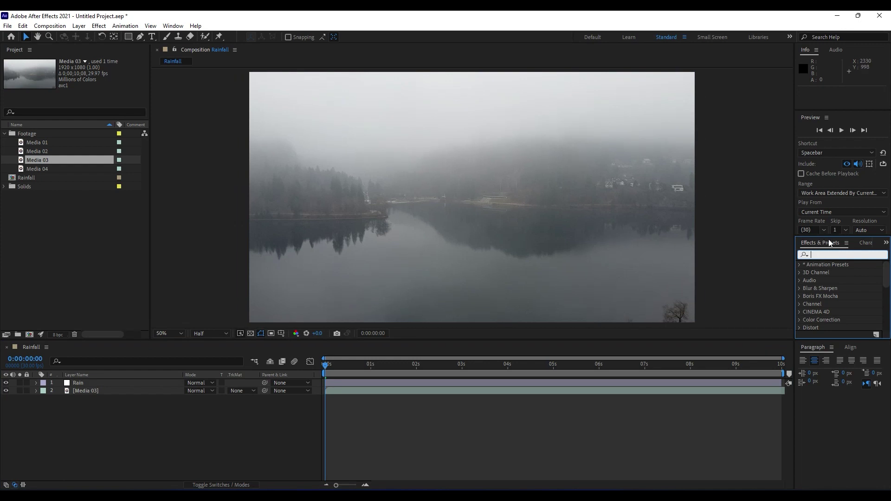
{"action": "left_click", "coordinate": [177, 26]}
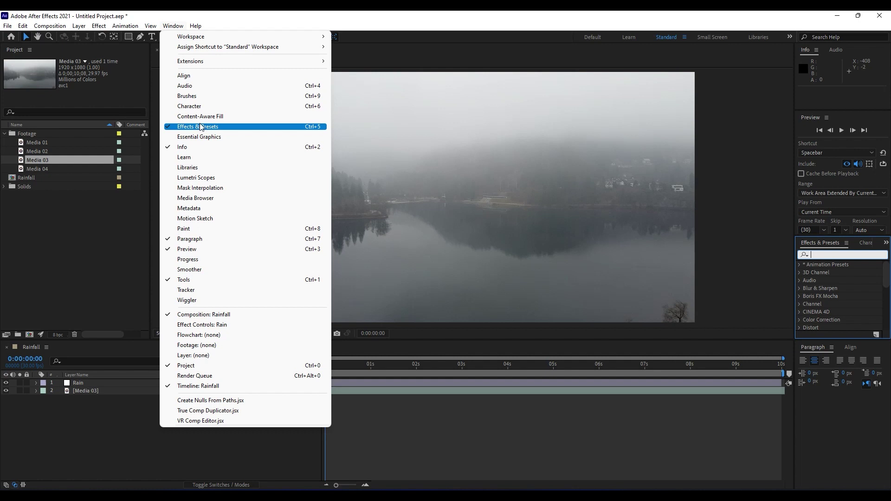
{"action": "left_click", "coordinate": [822, 257]}
{"action": "type", "text": "cc rain"}
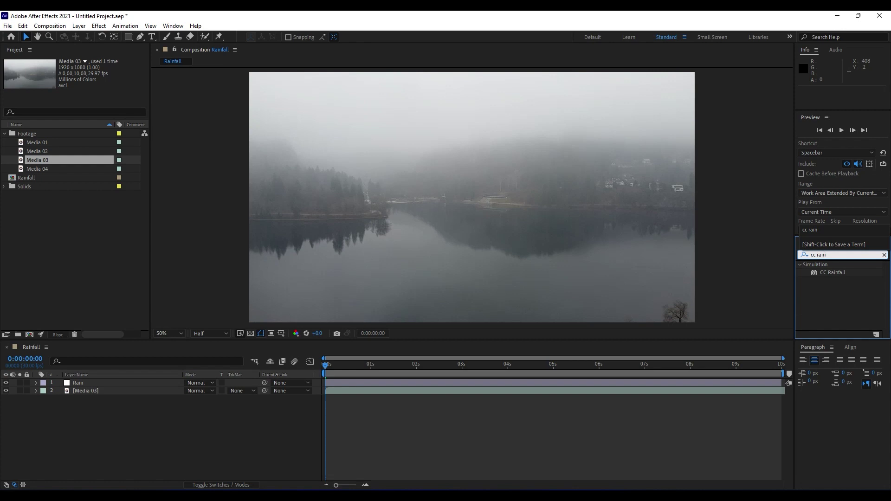
{"action": "left_click_drag", "start_coordinate": [832, 272], "coordinate": [80, 385]}
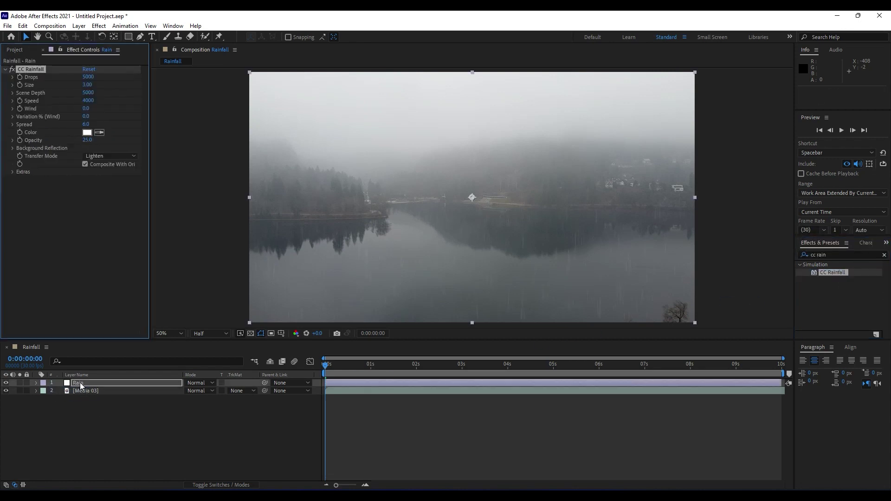
Preview the rain over the lake, then set CC Rainfall Drops to 1200.
{"action": "left_click_drag", "start_coordinate": [347, 364], "coordinate": [375, 383]}
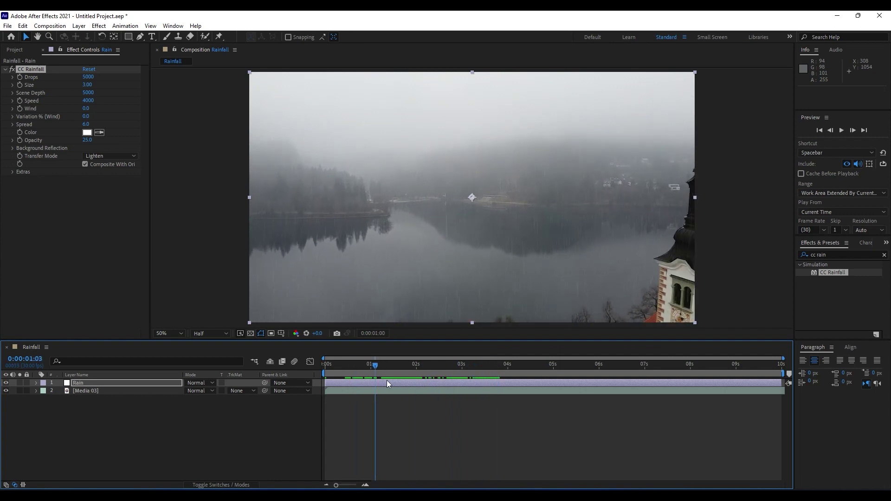
{"action": "key", "text": "space"}
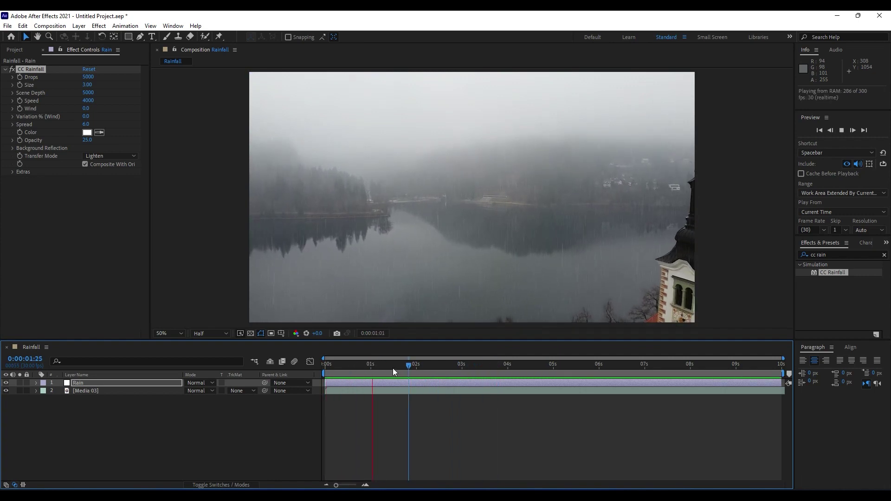
{"action": "key", "text": "space"}
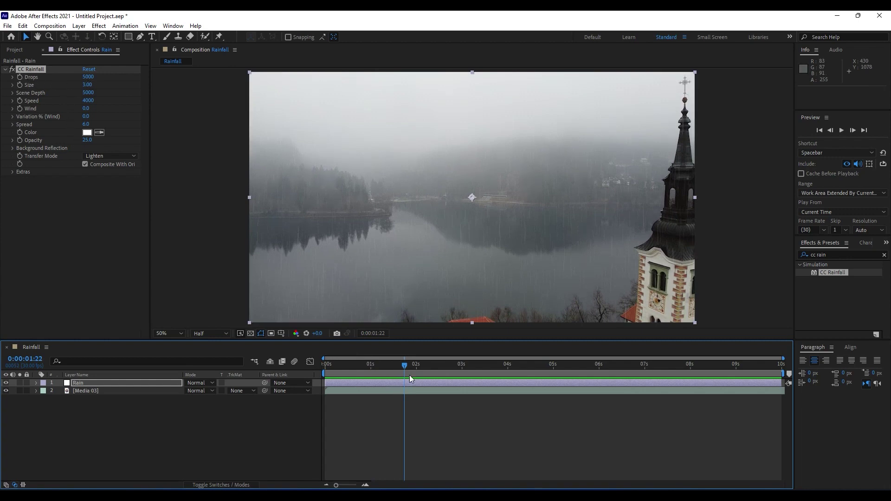
{"action": "left_click", "coordinate": [87, 77]}
{"action": "type", "text": "1"}
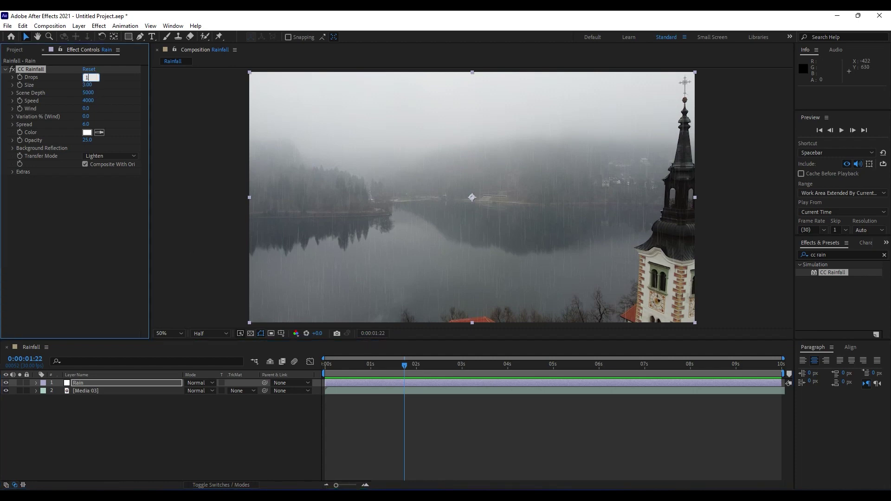
{"action": "type", "text": "200"}
{"action": "left_click", "coordinate": [341, 383]}
Shrink the drop size to 2.50 and add wind of 1400, then preview the slanted rain.
{"action": "left_click_drag", "start_coordinate": [411, 368], "coordinate": [397, 347]}
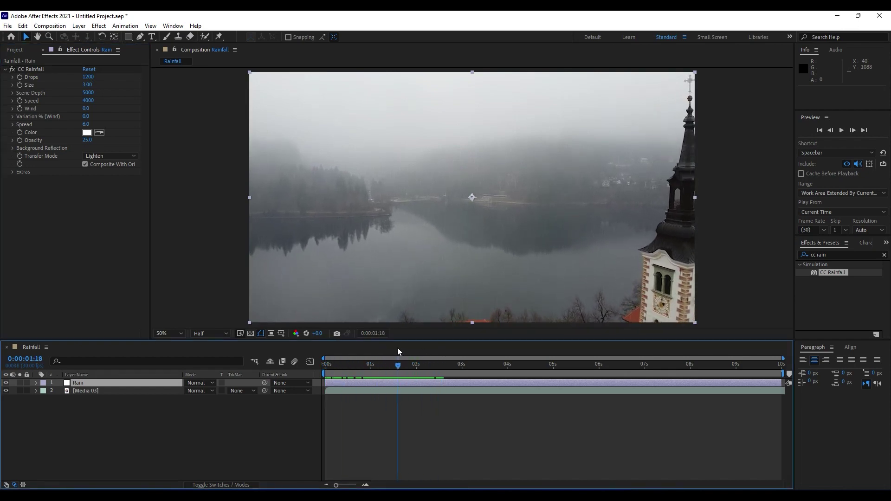
{"action": "left_click_drag", "start_coordinate": [86, 85], "coordinate": [64, 91]}
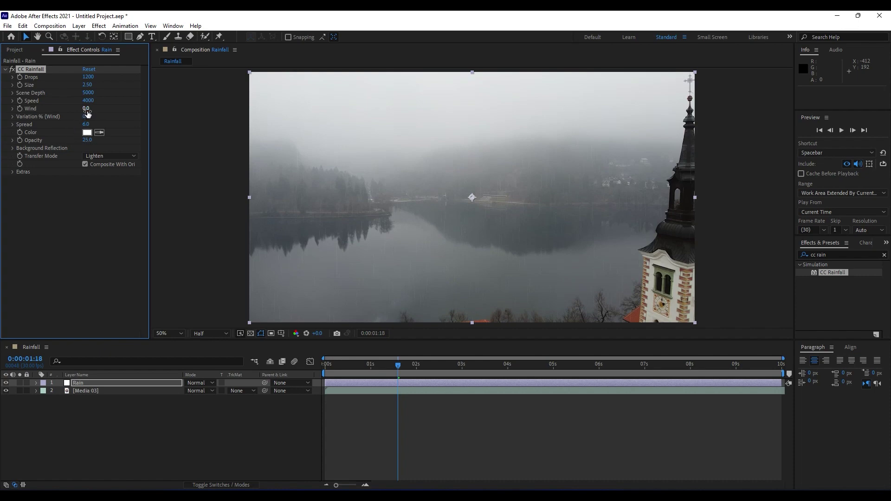
{"action": "left_click_drag", "start_coordinate": [87, 111], "coordinate": [160, 117]}
{"action": "key", "text": "space"}
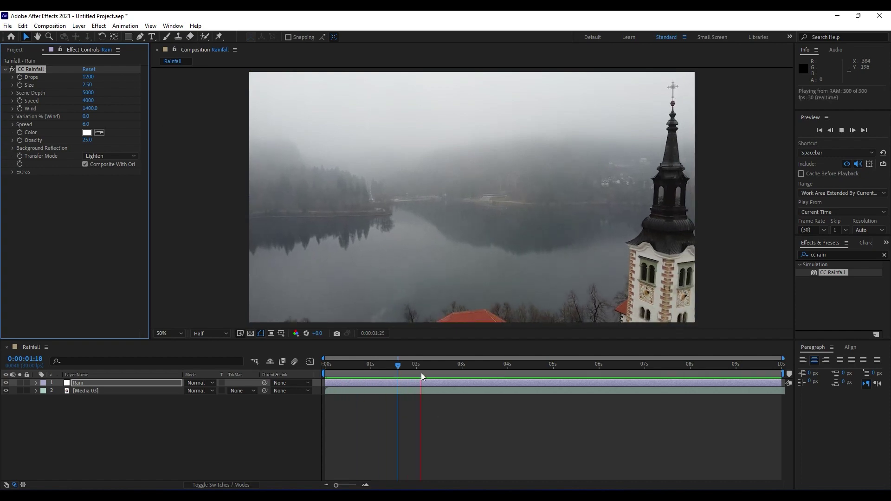
{"action": "left_click", "coordinate": [398, 368]}
{"action": "left_click_drag", "start_coordinate": [398, 368], "coordinate": [488, 370]}
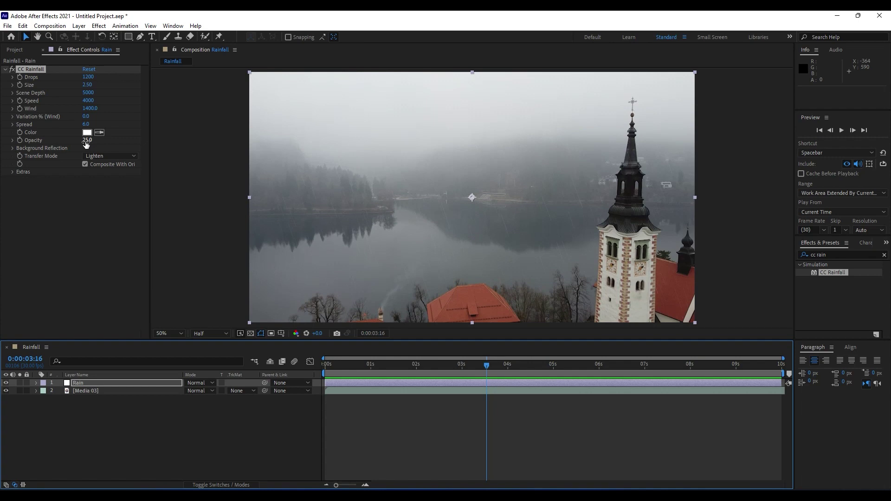
{"action": "left_click_drag", "start_coordinate": [87, 141], "coordinate": [100, 141]}
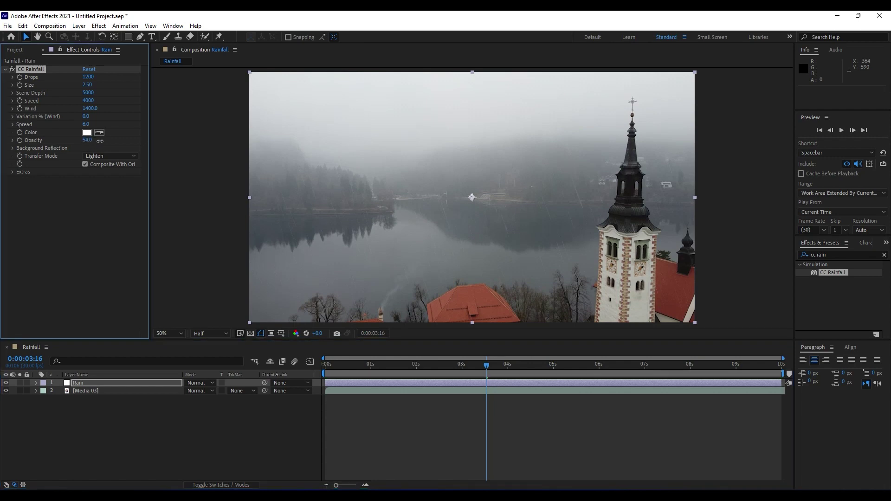
{"action": "left_click", "coordinate": [88, 139]}
{"action": "type", "text": "50"}
{"action": "left_click", "coordinate": [45, 280]}
{"action": "key", "text": "space"}
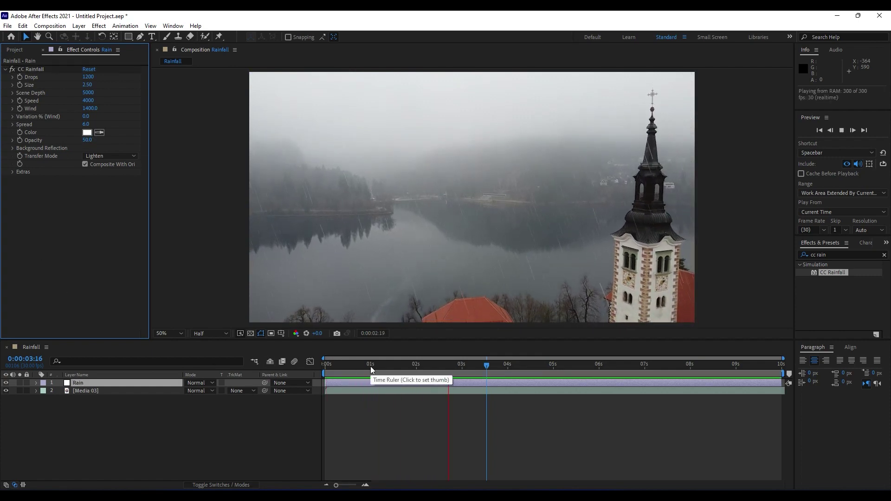
{"action": "left_click_drag", "start_coordinate": [386, 366], "coordinate": [443, 364]}
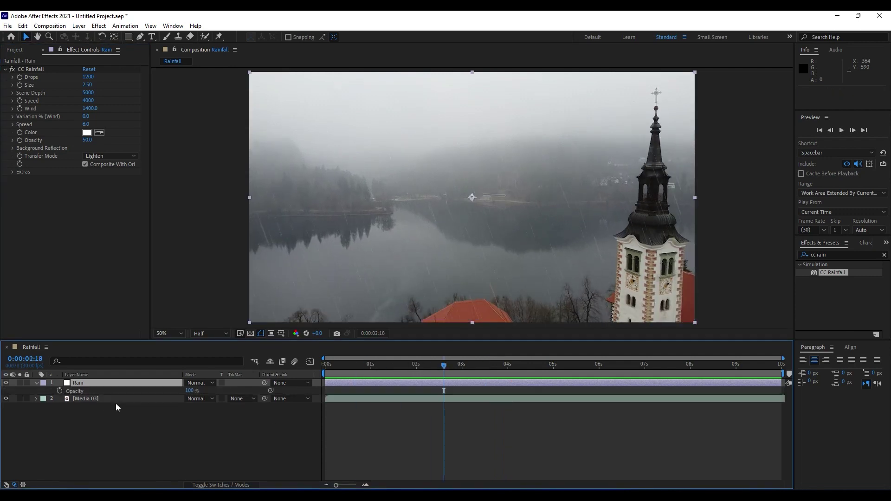
{"action": "left_click", "coordinate": [192, 392]}
{"action": "key", "text": "Return"}
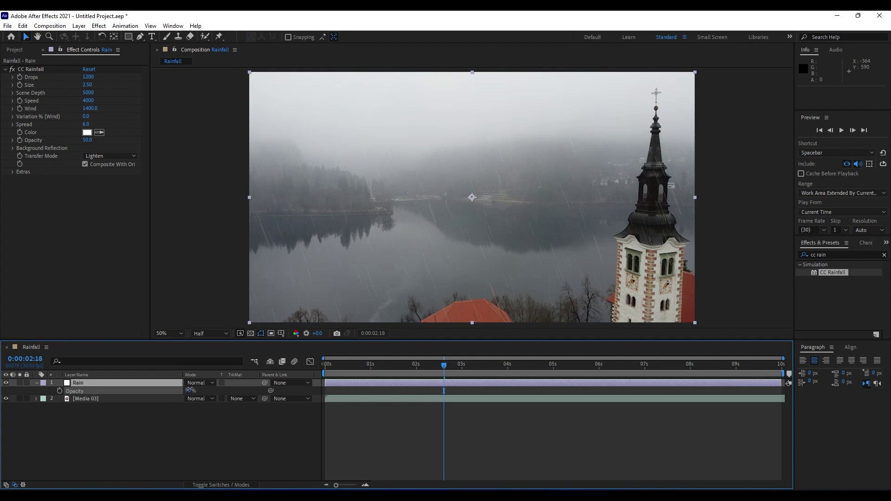
Duplicate the Rain layer as Rain 2, set its blend mode to Overlay, and preview.
{"action": "left_click", "coordinate": [46, 409]}
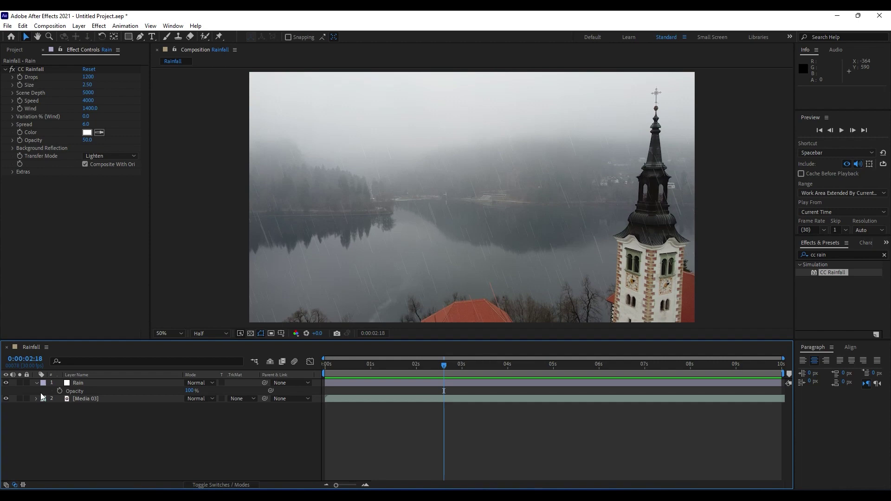
{"action": "left_click", "coordinate": [36, 383]}
{"action": "left_click", "coordinate": [84, 381]}
{"action": "key", "text": "ctrl+d"}
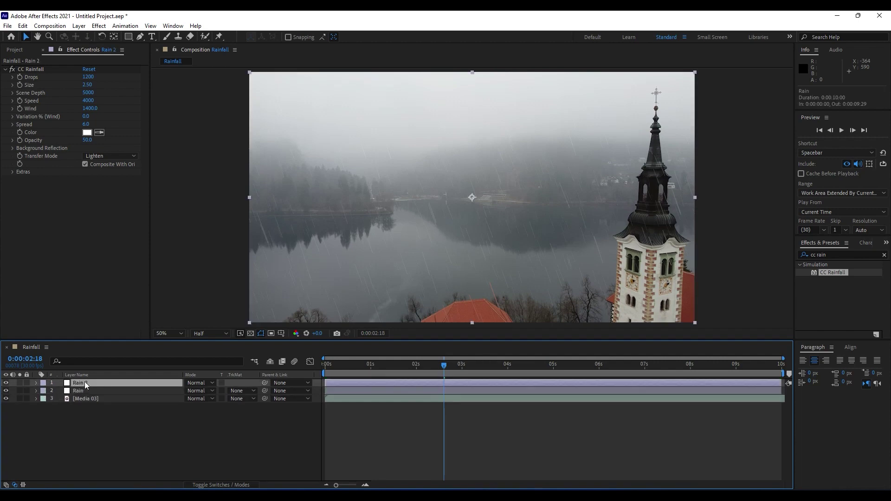
{"action": "left_click", "coordinate": [208, 382]}
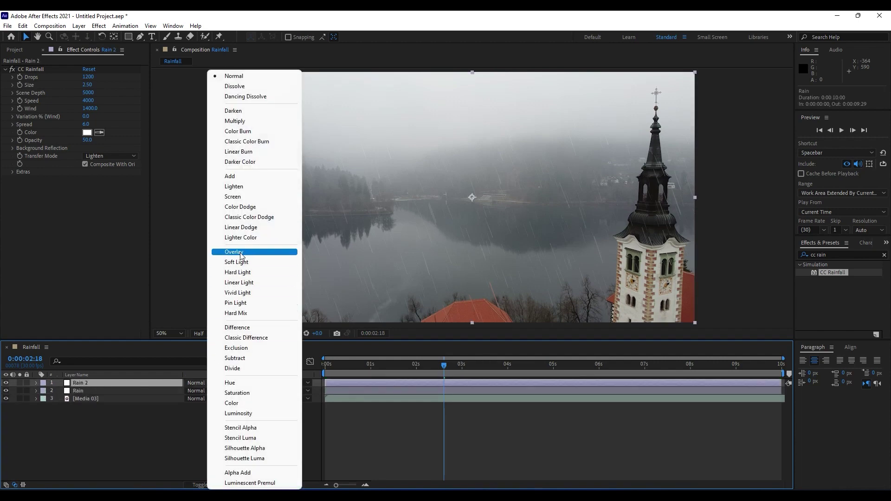
{"action": "left_click", "coordinate": [240, 251]}
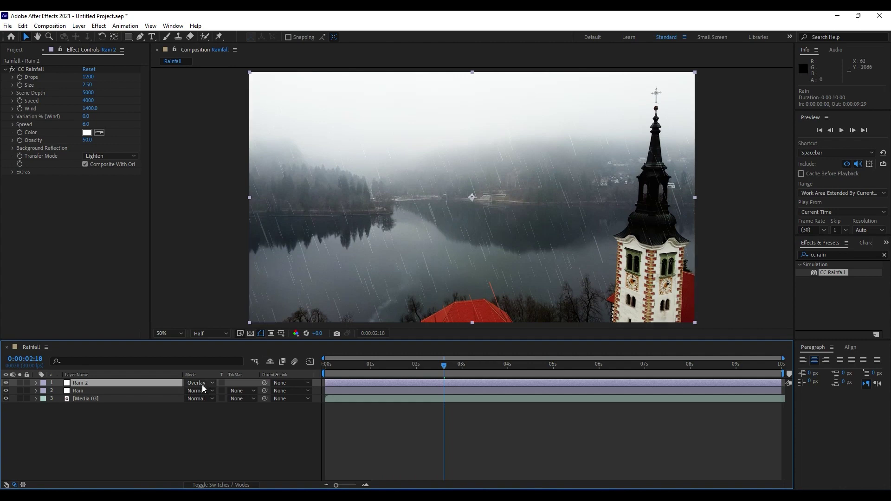
{"action": "key", "text": "space"}
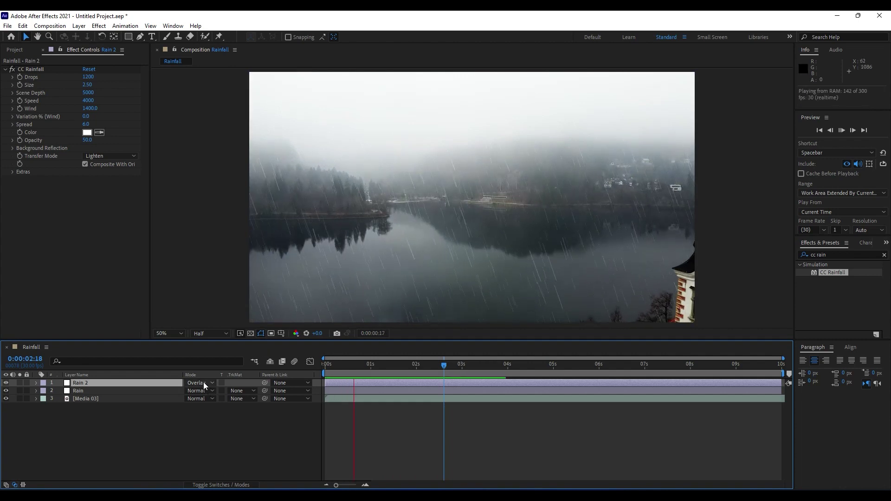
{"action": "left_click_drag", "start_coordinate": [423, 365], "coordinate": [443, 375]}
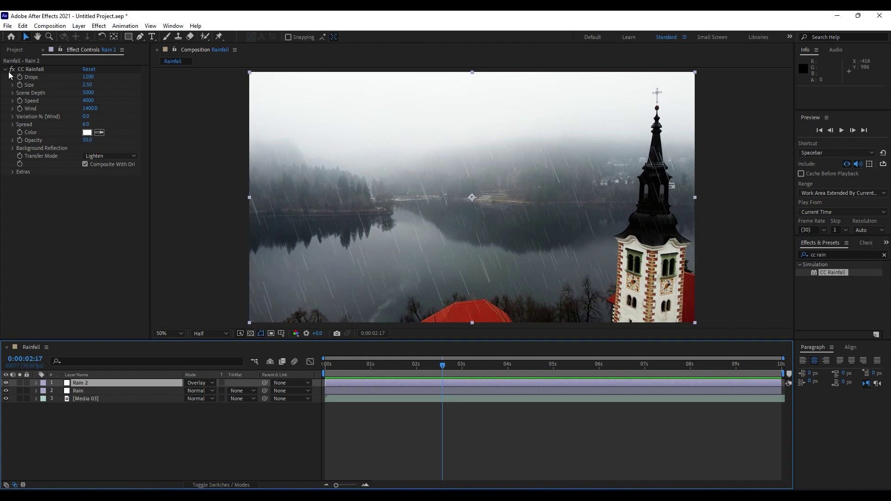
Create a new composition named 'Rainfall 02'.
{"action": "left_click", "coordinate": [43, 50]}
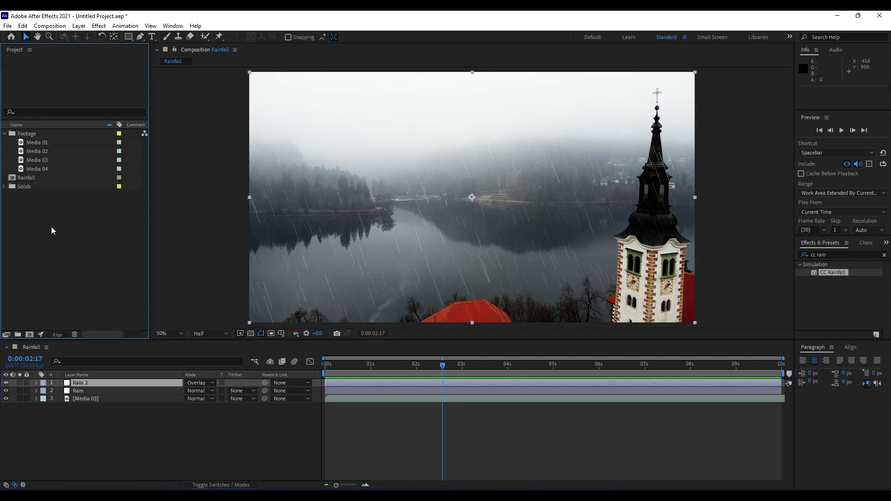
{"action": "left_click", "coordinate": [29, 334]}
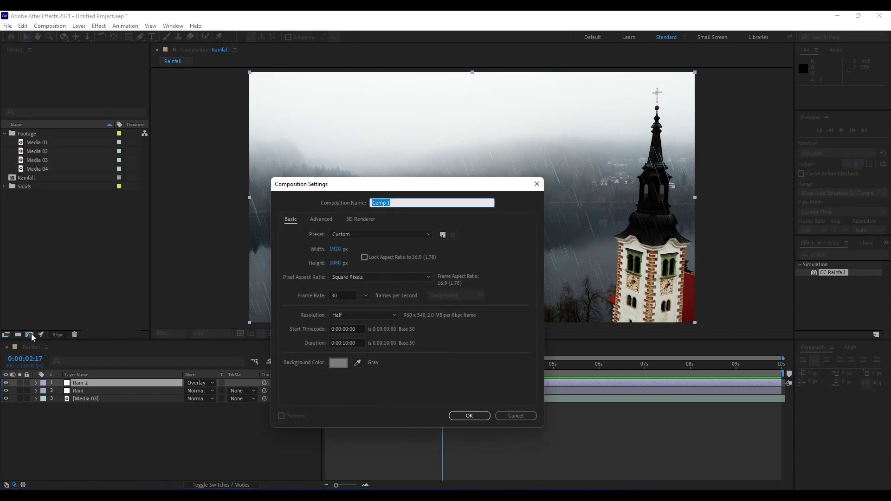
{"action": "type", "text": "Rainfall 02"}
{"action": "left_click", "coordinate": [469, 415]}
Add the Media 04 lakeside footage as a layer in Rainfall 02.
{"action": "left_click", "coordinate": [43, 149]}
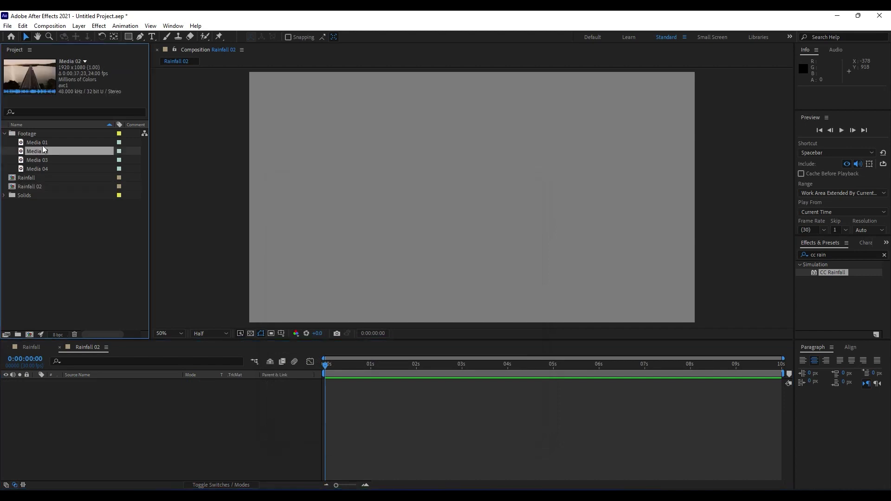
{"action": "left_click", "coordinate": [41, 142]}
{"action": "left_click", "coordinate": [52, 168]}
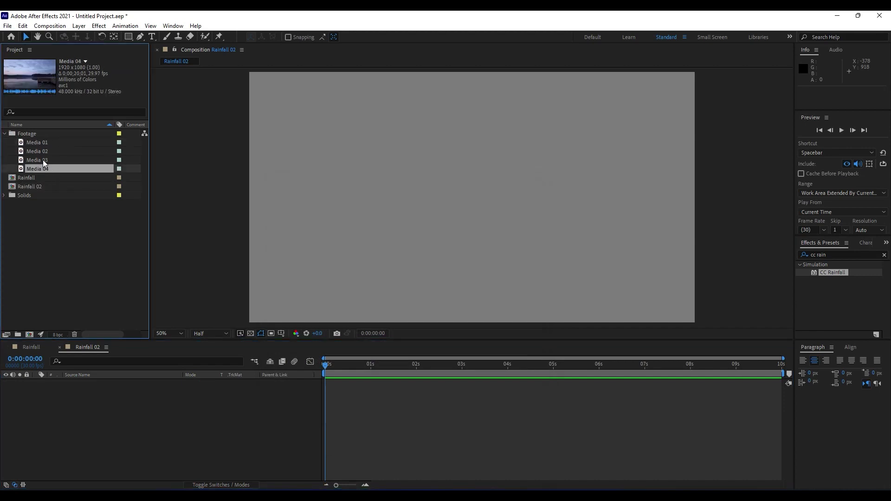
{"action": "key", "text": "Up"}
{"action": "key", "text": "Down"}
{"action": "left_click_drag", "start_coordinate": [44, 169], "coordinate": [167, 418]}
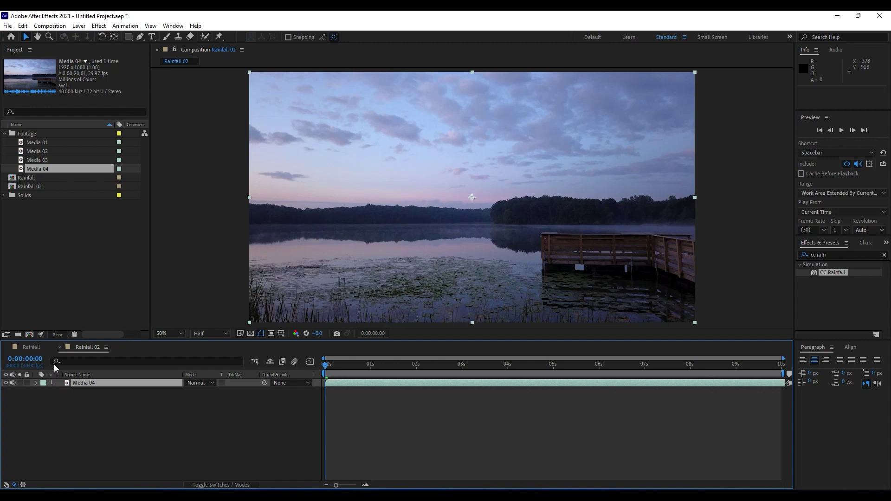
Add a dark gray solid layer named 'Rainfall 02' above the footage.
{"action": "left_click", "coordinate": [77, 407]}
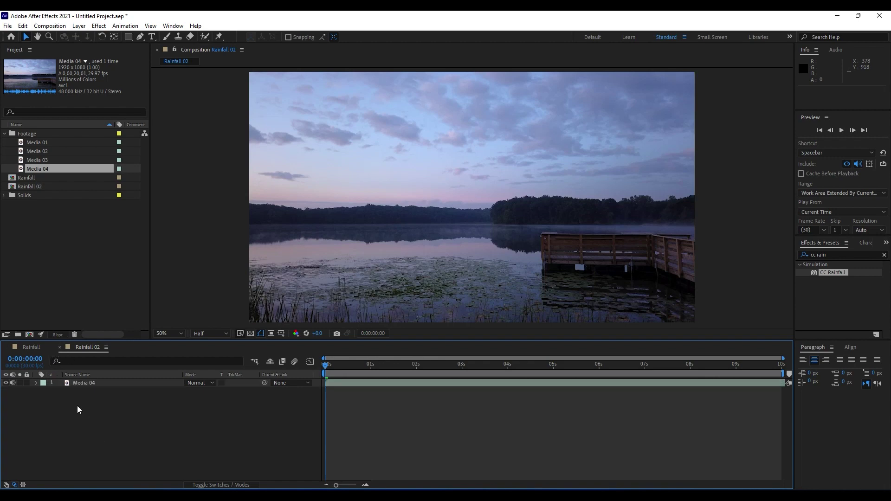
{"action": "right_click", "coordinate": [99, 433]}
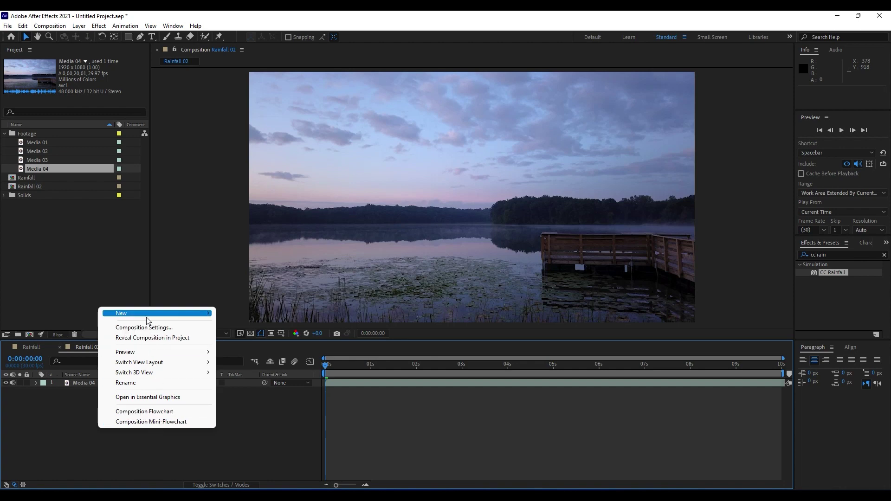
{"action": "mouse_move", "coordinate": [153, 314]}
{"action": "left_click", "coordinate": [254, 338]}
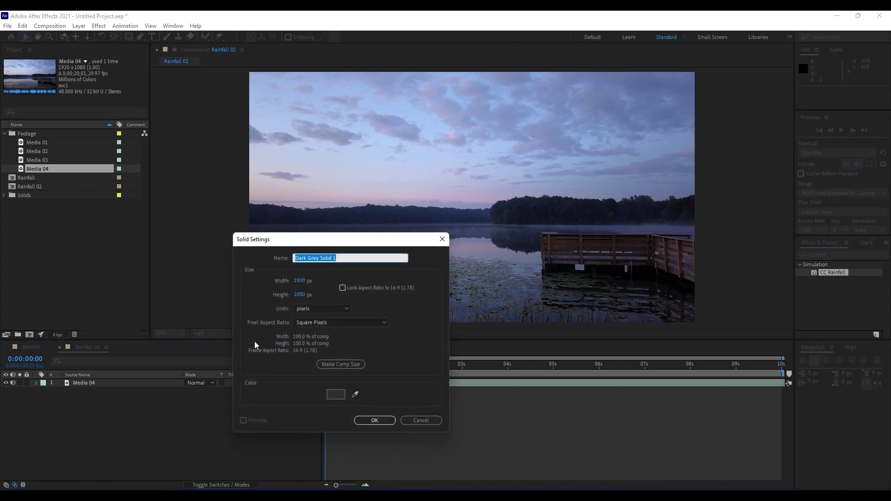
{"action": "type", "text": "Raimfa"}
{"action": "key", "text": "BackSpace"}
{"action": "type", "text": "nfall 02"}
{"action": "left_click", "coordinate": [375, 420]}
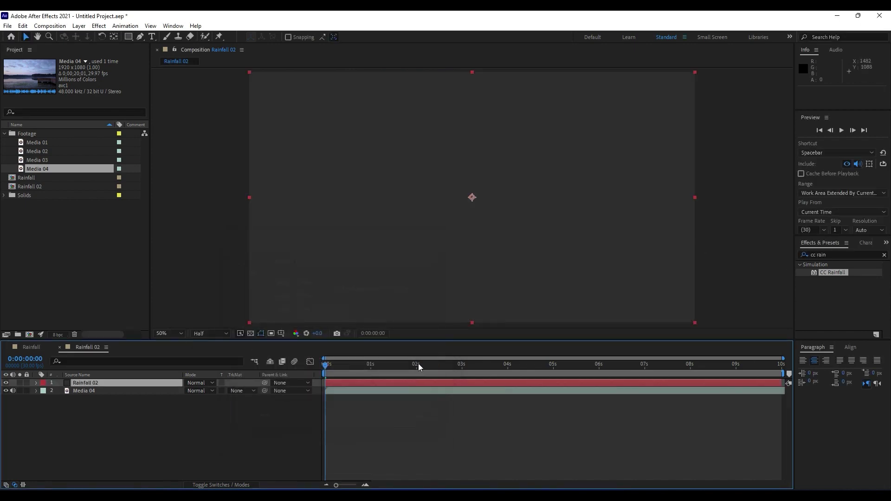
Search the Effects & Presets panel for 'part' to find the particle effects.
{"action": "left_click", "coordinate": [96, 391]}
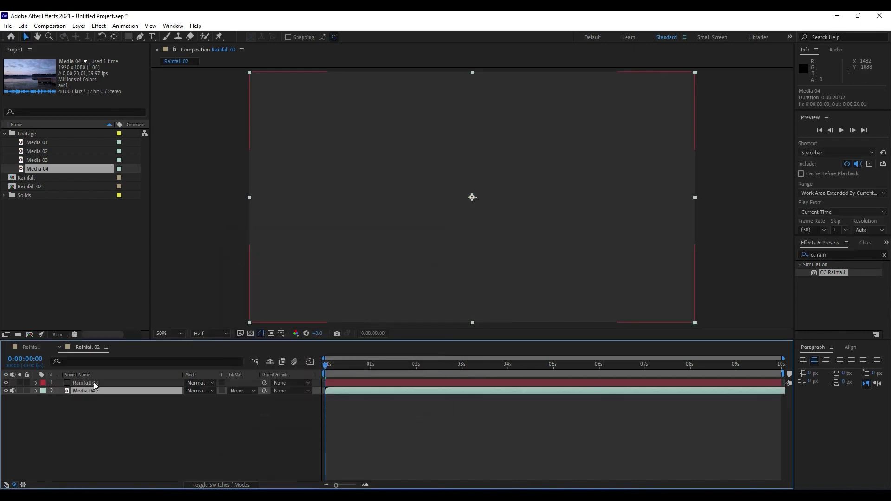
{"action": "left_click", "coordinate": [94, 382]}
{"action": "left_click", "coordinate": [94, 390]}
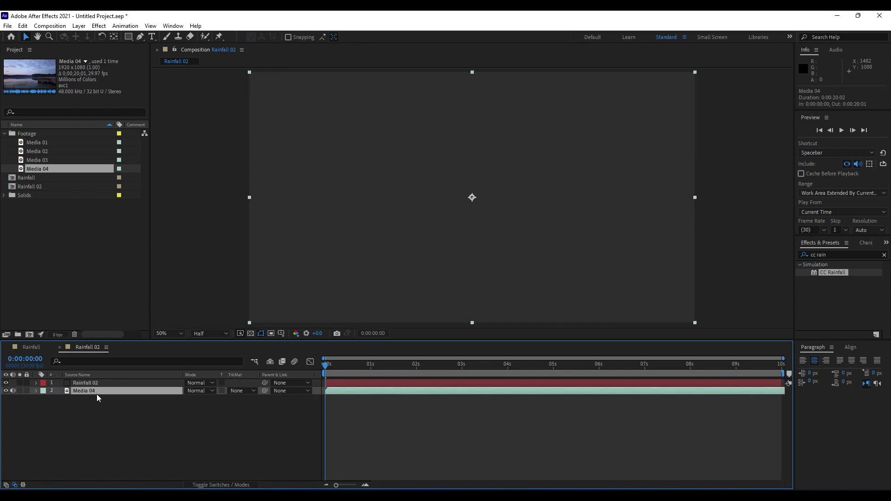
{"action": "left_click", "coordinate": [863, 255]}
{"action": "type", "text": "pa"}
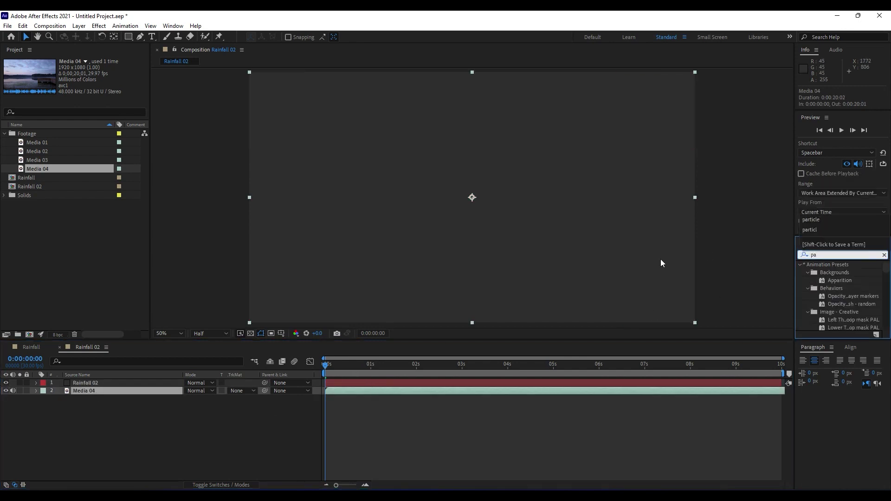
{"action": "type", "text": "rt"}
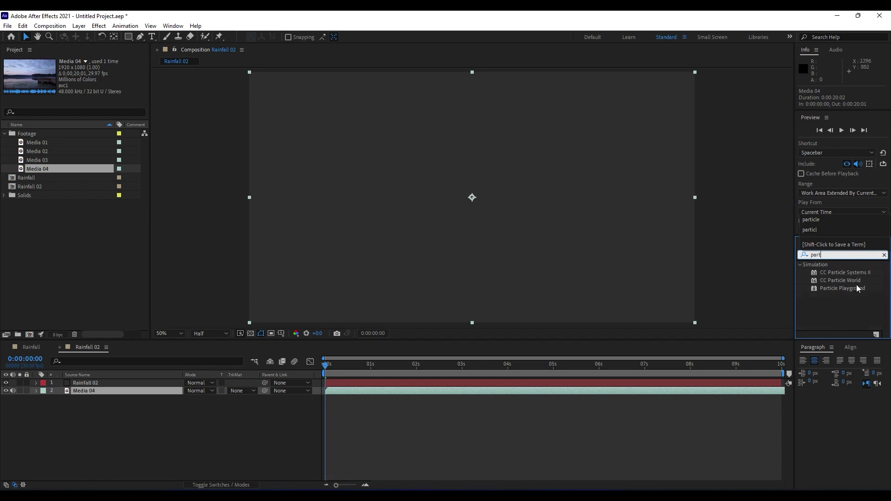
Apply CC Particle World to the Rainfall 02 solid and make birth and death colors white (FFFFFF).
{"action": "left_click_drag", "start_coordinate": [840, 280], "coordinate": [127, 382]}
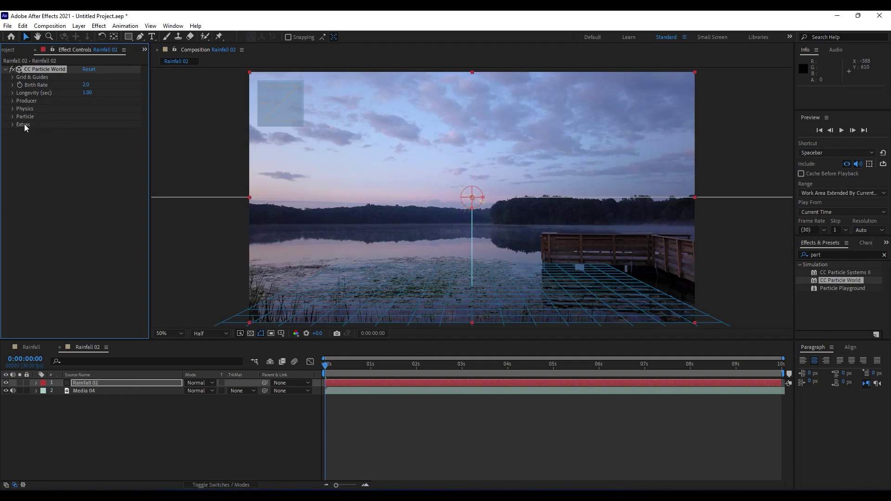
{"action": "left_click", "coordinate": [13, 116]}
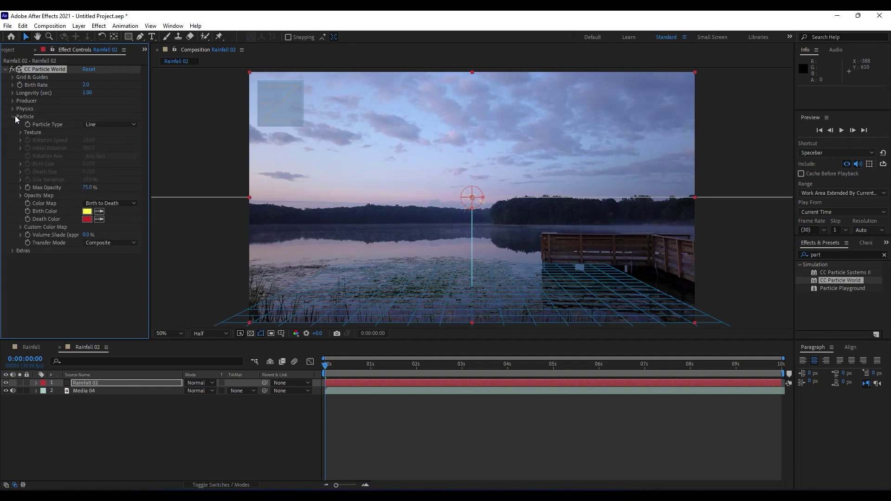
{"action": "left_click", "coordinate": [87, 211]}
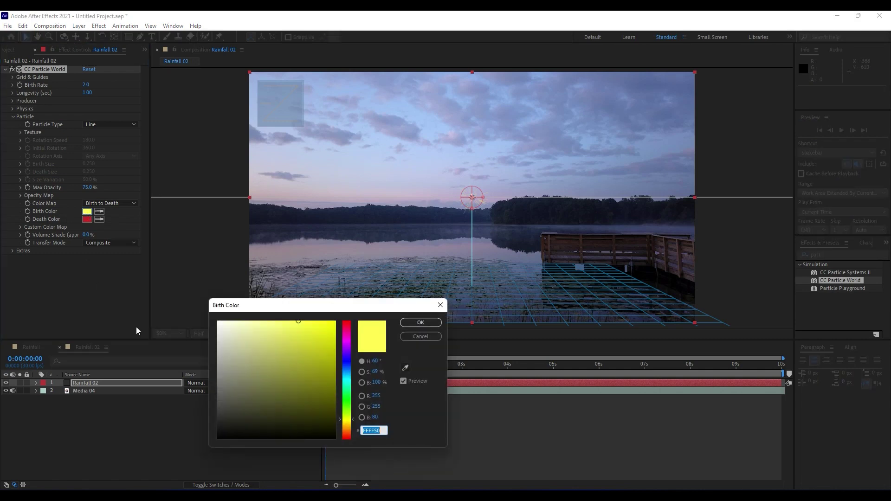
{"action": "type", "text": "FFFFFF"}
{"action": "left_click", "coordinate": [420, 322]}
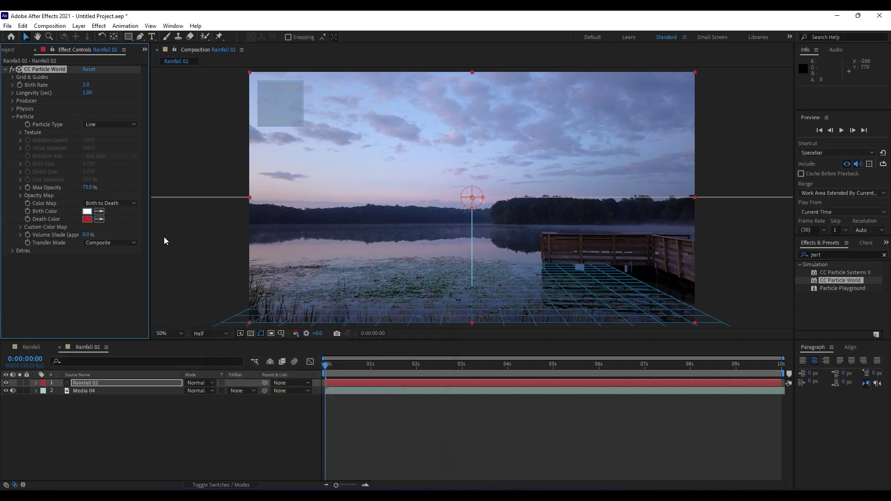
{"action": "left_click", "coordinate": [91, 221]}
{"action": "type", "text": "FFFFFF"}
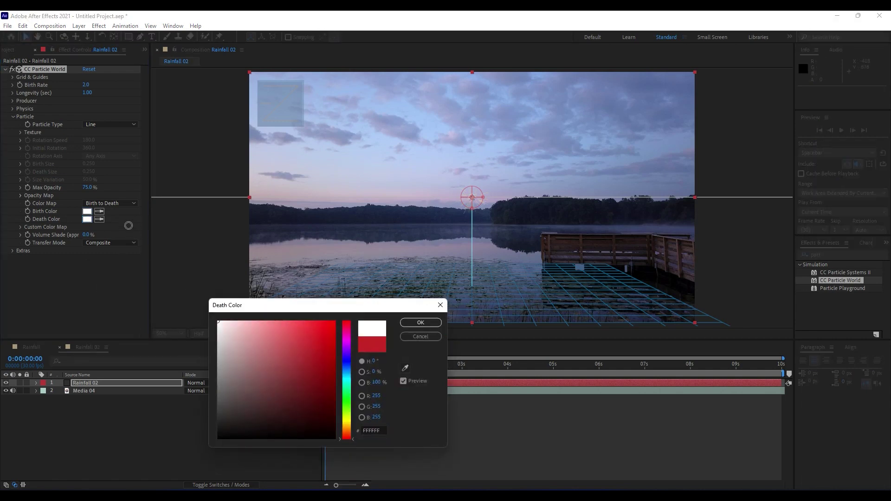
{"action": "left_click", "coordinate": [421, 322]}
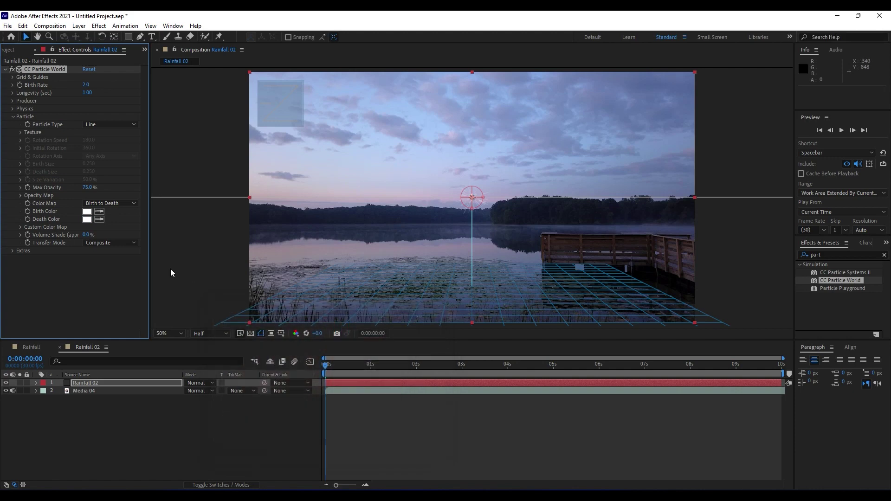
Set the particles' Max Opacity to 25%.
{"action": "left_click", "coordinate": [88, 187]}
{"action": "type", "text": "25"}
{"action": "left_click", "coordinate": [94, 295]}
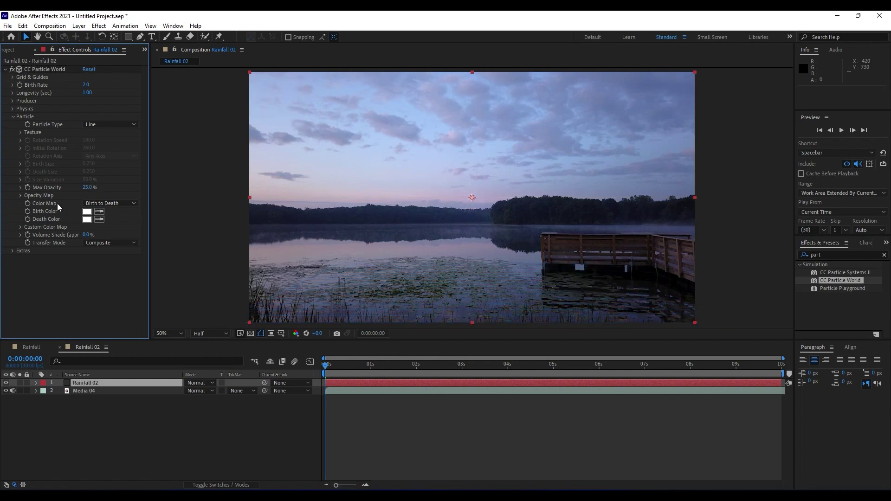
{"action": "left_click", "coordinate": [12, 117]}
{"action": "left_click", "coordinate": [13, 117]}
Set Birth Rate to 3 and Longevity to 2.
{"action": "left_click", "coordinate": [86, 84]}
{"action": "type", "text": "3"}
{"action": "key", "text": "Tab"}
{"action": "type", "text": "2"}
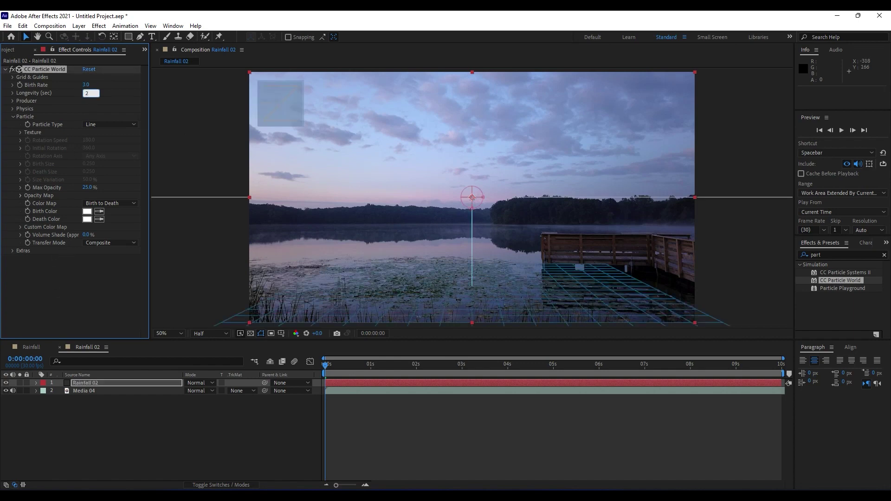
Raise the producer to Position Y −0.32 and widen Radius X to 0.805, previewing the rain.
{"action": "left_click", "coordinate": [13, 102]}
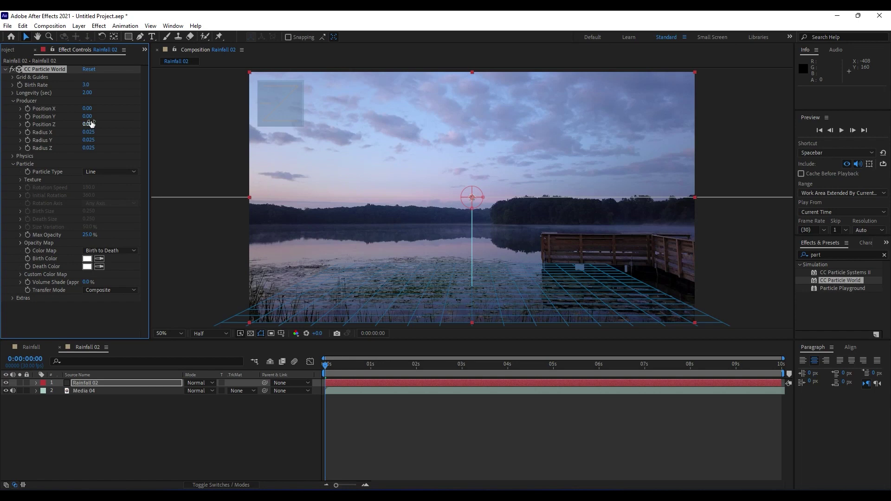
{"action": "left_click_drag", "start_coordinate": [90, 120], "coordinate": [78, 120]}
{"action": "mouse_move", "coordinate": [344, 364]}
{"action": "left_mouse_down"}
{"action": "mouse_move", "coordinate": [436, 366]}
{"action": "mouse_move", "coordinate": [340, 364]}
{"action": "left_mouse_up"}
{"action": "key", "text": "space"}
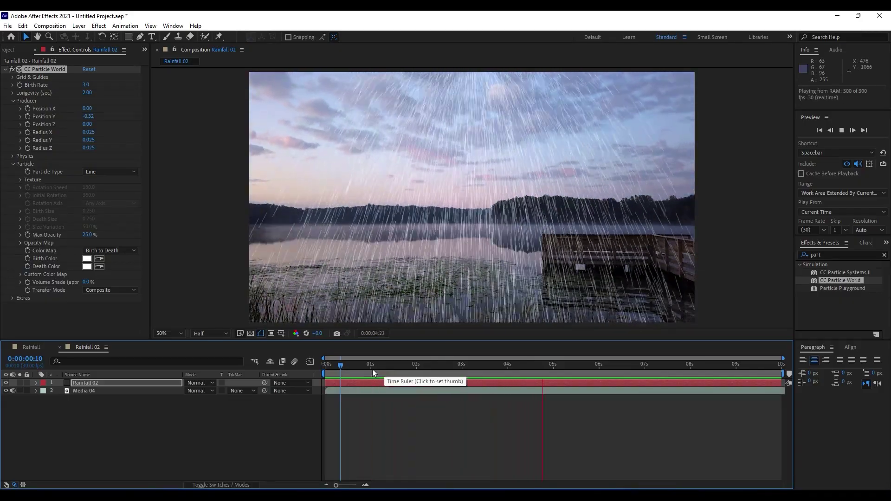
{"action": "left_click", "coordinate": [371, 369]}
{"action": "left_click_drag", "start_coordinate": [371, 369], "coordinate": [377, 369]}
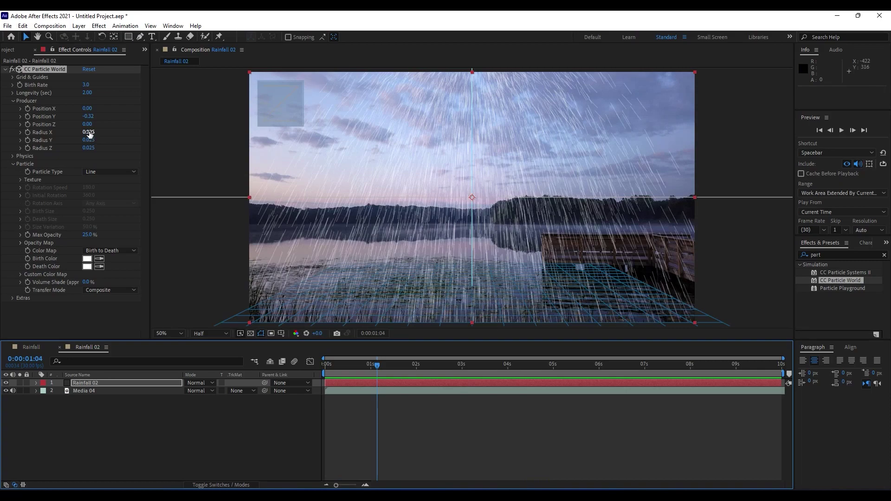
{"action": "left_click_drag", "start_coordinate": [90, 134], "coordinate": [134, 140]}
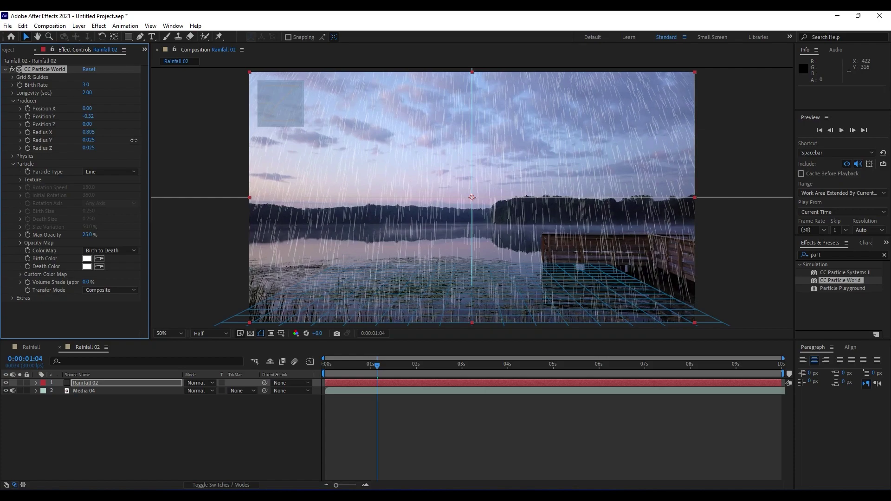
{"action": "mouse_move", "coordinate": [377, 366]}
{"action": "left_mouse_down"}
{"action": "mouse_move", "coordinate": [454, 370]}
{"action": "mouse_move", "coordinate": [373, 370]}
{"action": "left_mouse_up"}
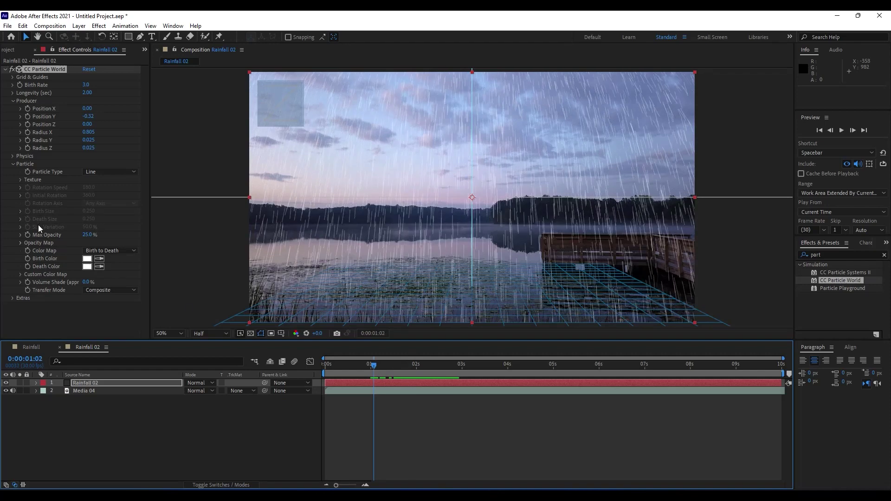
In Physics, set Velocity to 0 and Gravity to 0.150, then reselect the Rainfall 02 layer.
{"action": "left_click", "coordinate": [13, 157]}
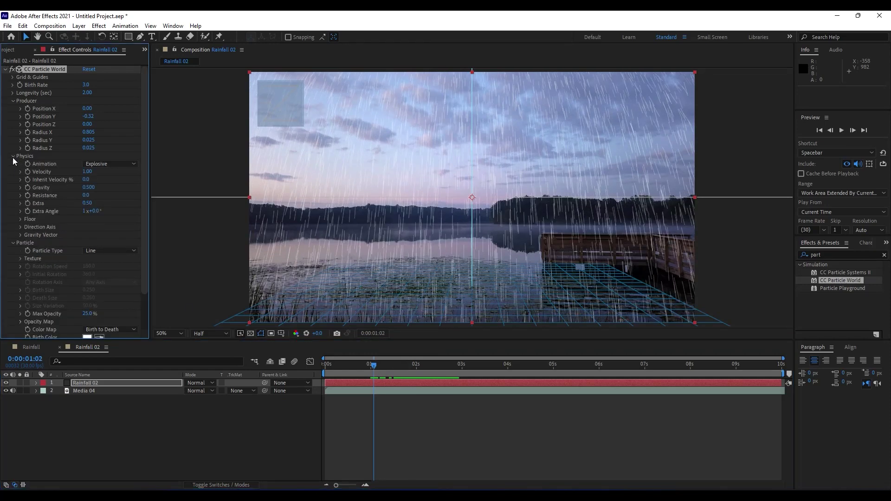
{"action": "left_click", "coordinate": [88, 172]}
{"action": "type", "text": "0"}
{"action": "left_click_drag", "start_coordinate": [88, 187], "coordinate": [75, 189]}
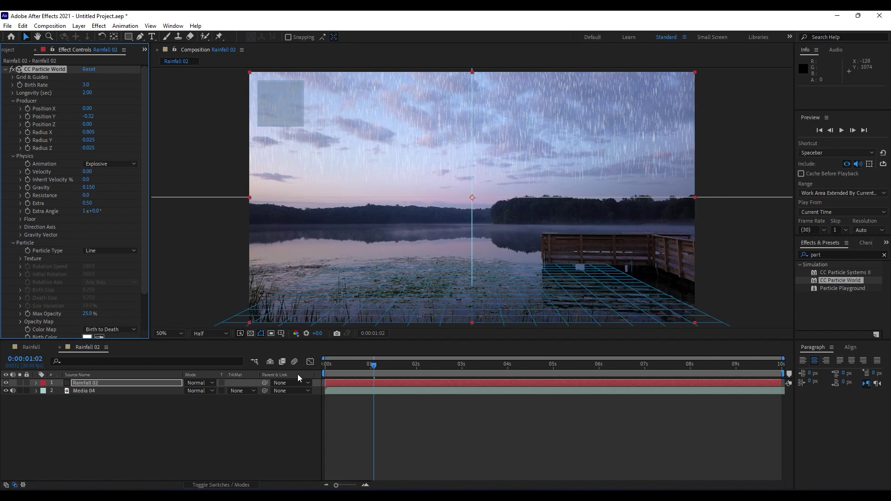
{"action": "left_click", "coordinate": [227, 435]}
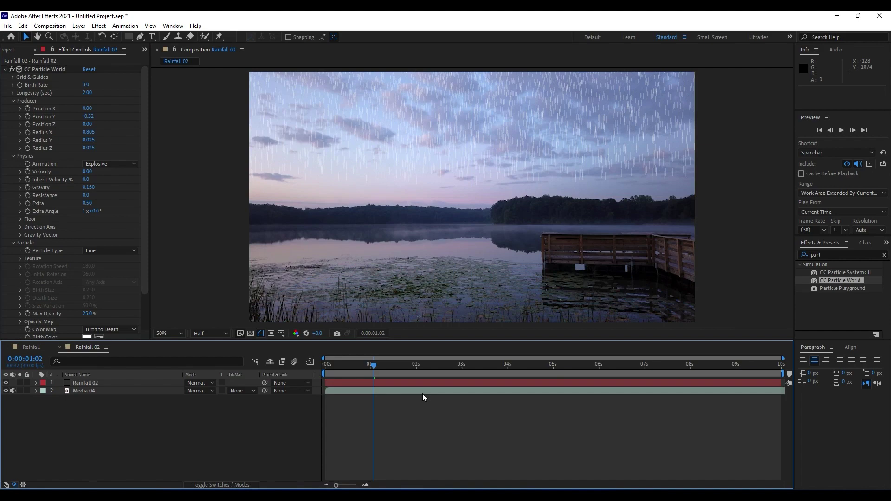
{"action": "left_click", "coordinate": [105, 383]}
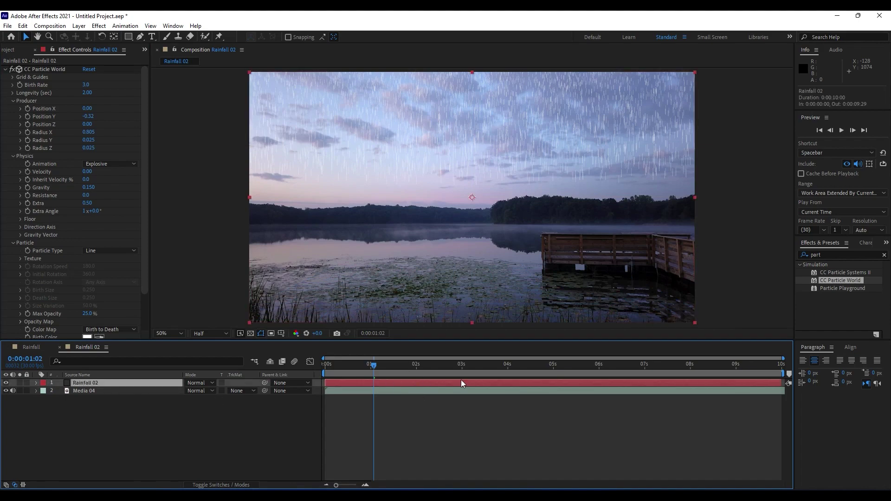
Shift the Rainfall 02 layer about 3 seconds earlier and extend its out-point past the comp end.
{"action": "left_click_drag", "start_coordinate": [508, 383], "coordinate": [333, 377]}
{"action": "left_click", "coordinate": [324, 365]}
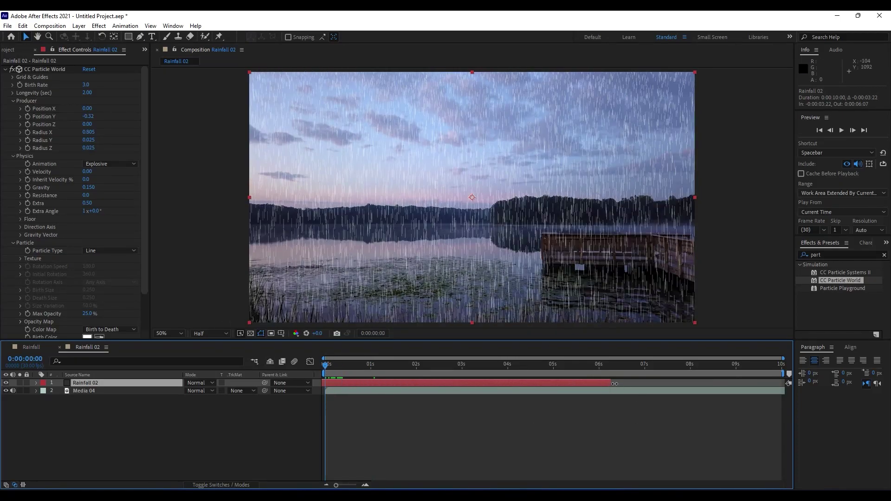
{"action": "left_click_drag", "start_coordinate": [614, 383], "coordinate": [784, 381]}
Preview the opening seconds to confirm rain falls from the first frame.
{"action": "left_click_drag", "start_coordinate": [336, 363], "coordinate": [410, 365]}
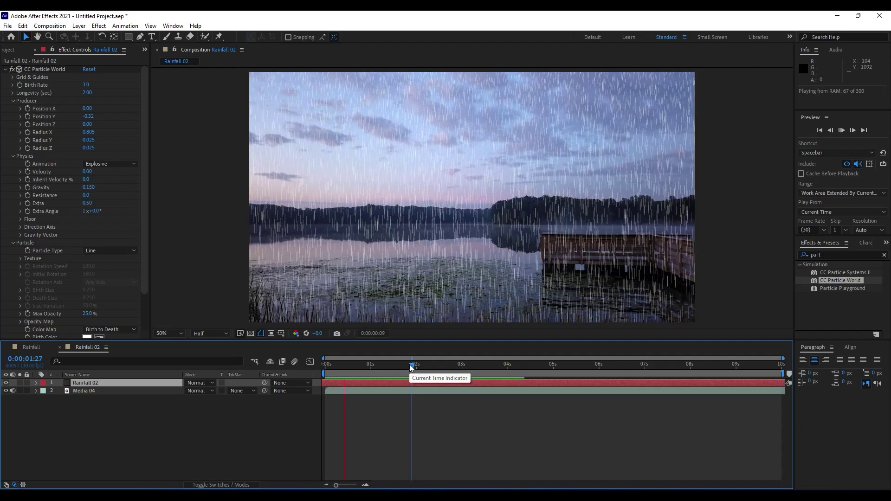
{"action": "left_click", "coordinate": [358, 366]}
{"action": "key", "text": "space"}
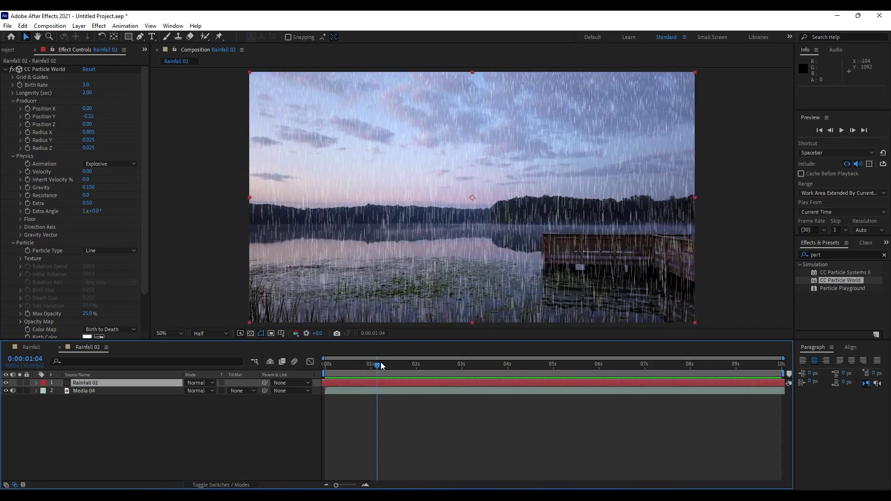
Set CC Particle World's Gravity Vector to X -0.220 and Z -0.350 to slant the rain.
{"action": "left_click", "coordinate": [21, 235]}
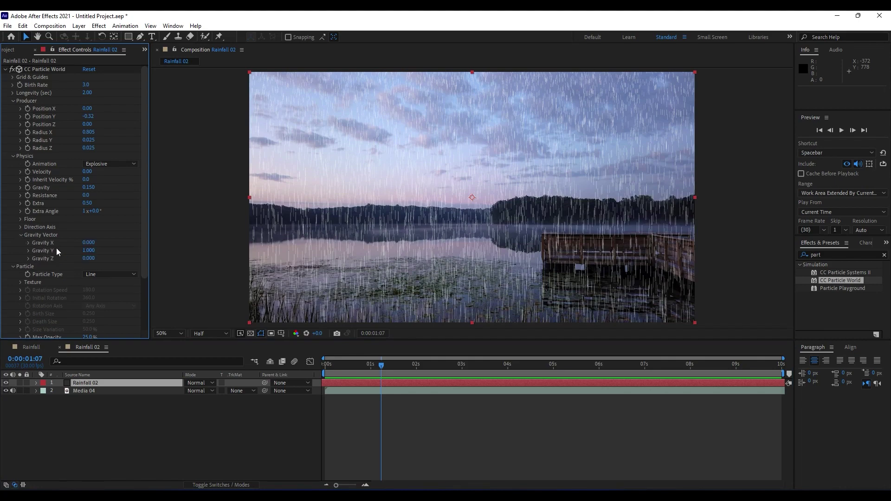
{"action": "left_click_drag", "start_coordinate": [88, 242], "coordinate": [87, 247]}
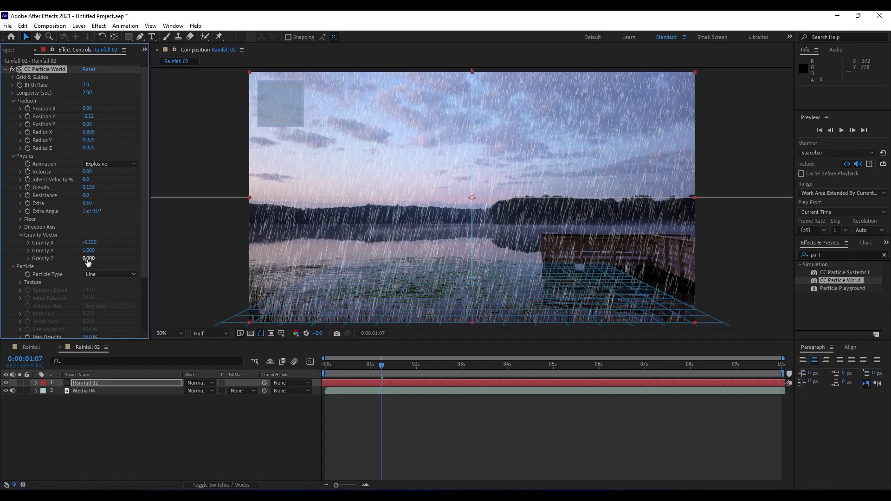
{"action": "left_click_drag", "start_coordinate": [88, 262], "coordinate": [74, 263]}
{"action": "left_click", "coordinate": [154, 440]}
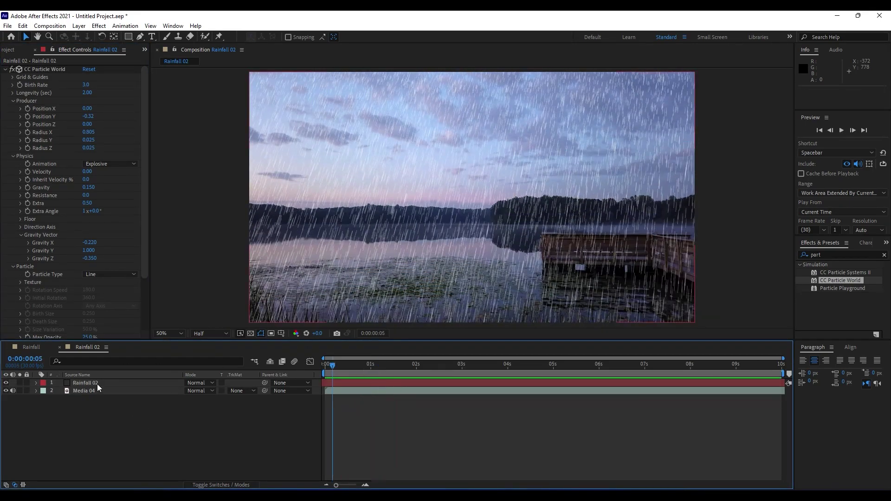
Lower the Rainfall 02 layer's opacity to 34%.
{"action": "left_click", "coordinate": [97, 383]}
{"action": "key", "text": "t"}
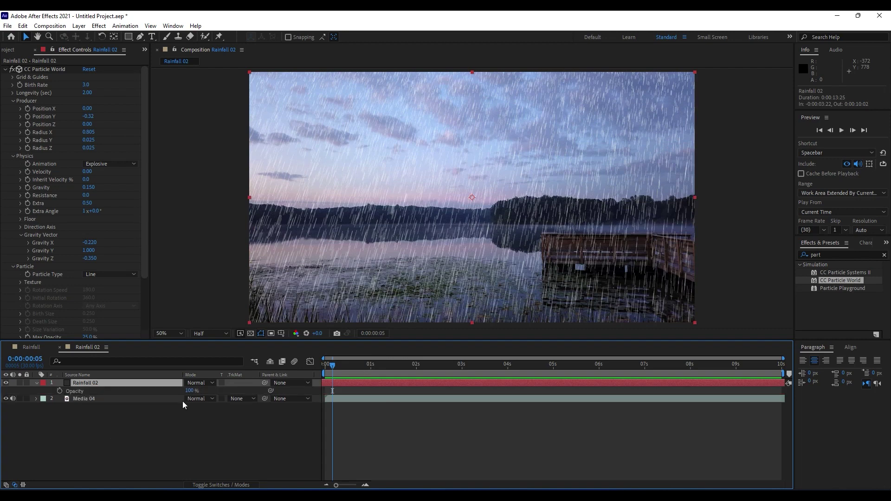
{"action": "left_click_drag", "start_coordinate": [181, 393], "coordinate": [163, 396]}
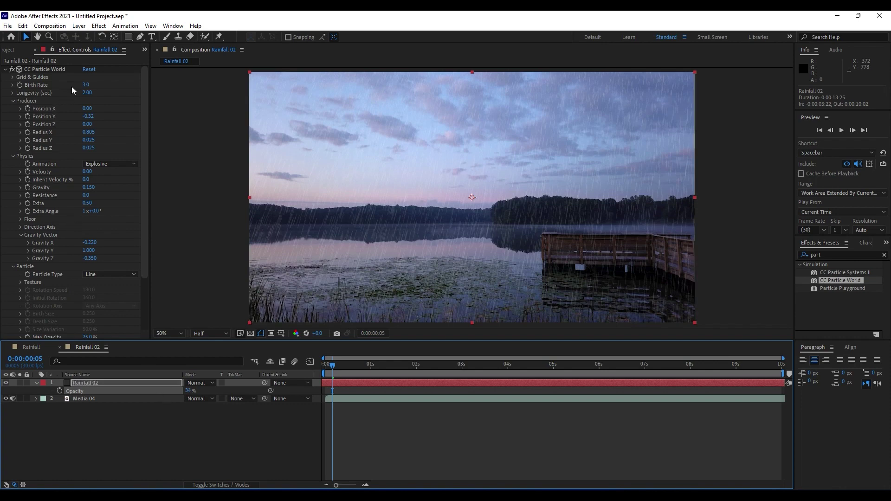
Set the particle Birth Rate to 1.5 and preview the lighter rain.
{"action": "left_click", "coordinate": [87, 85]}
{"action": "type", "text": "1.5"}
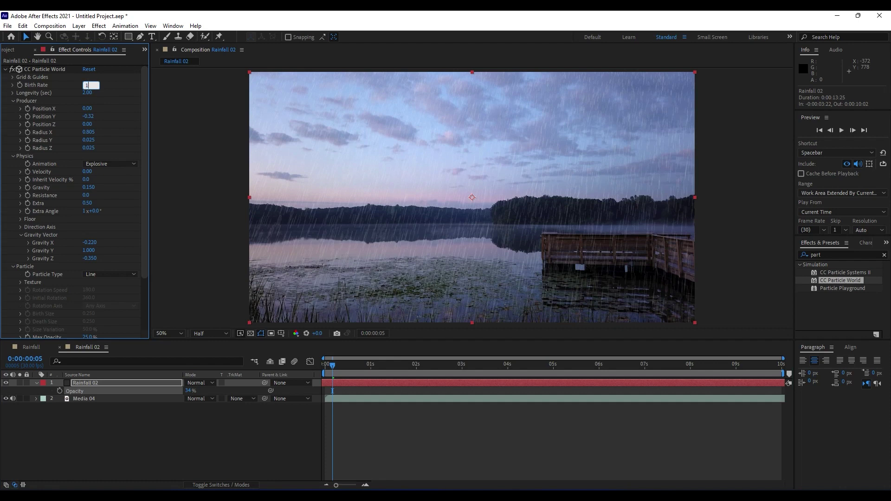
{"action": "left_click", "coordinate": [162, 455]}
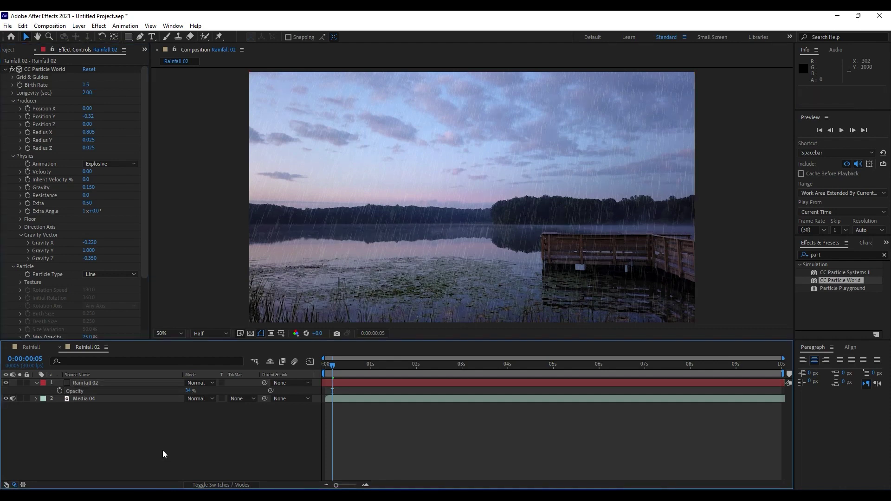
{"action": "key", "text": "space"}
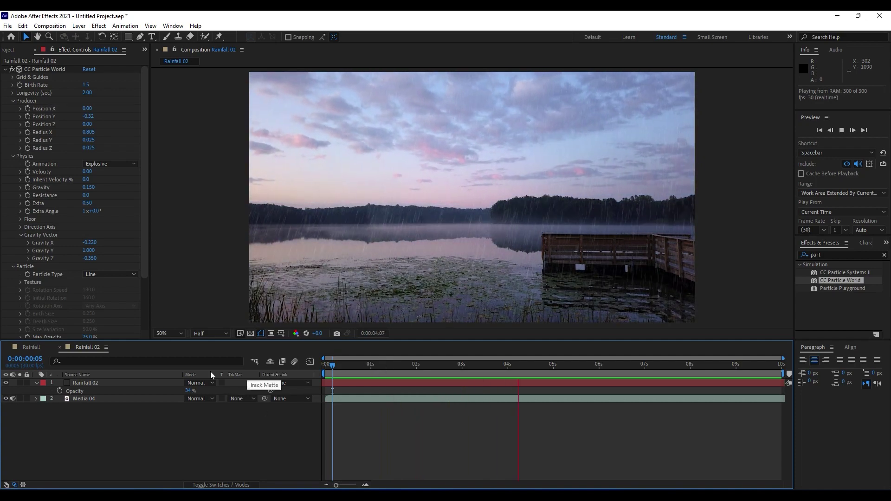
Stop playback, hide the Opacity property, close Effect Controls, and return the playhead near the start.
{"action": "left_click_drag", "start_coordinate": [334, 366], "coordinate": [447, 366]}
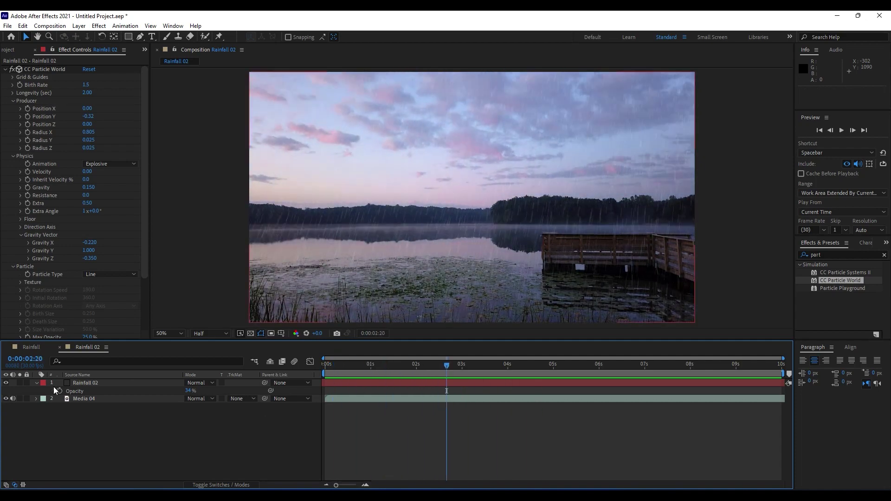
{"action": "left_click", "coordinate": [38, 383]}
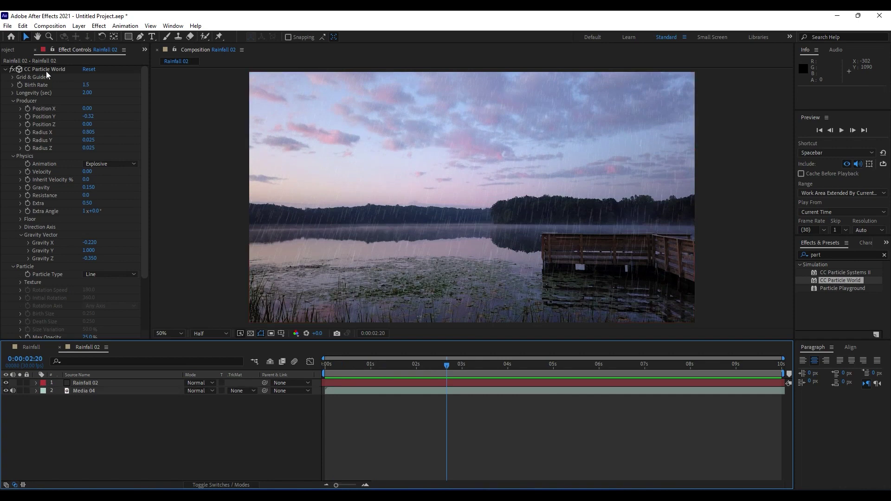
{"action": "left_click", "coordinate": [34, 50]}
{"action": "left_click_drag", "start_coordinate": [392, 365], "coordinate": [343, 367]}
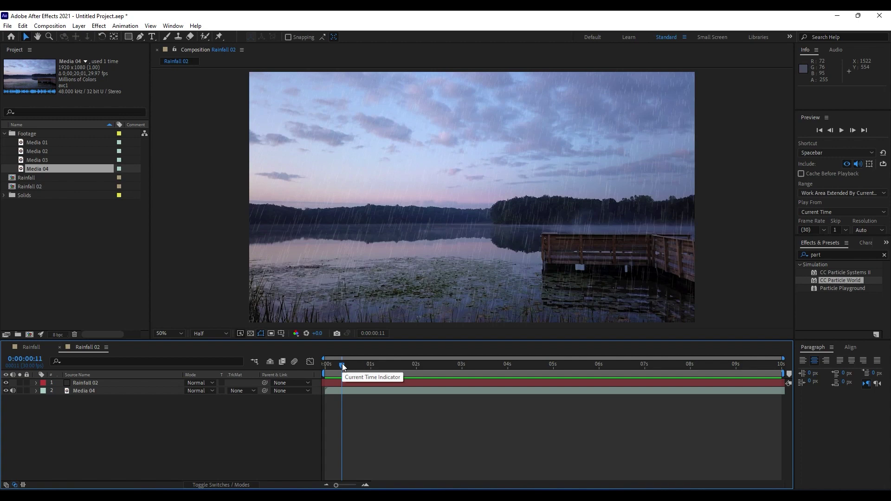